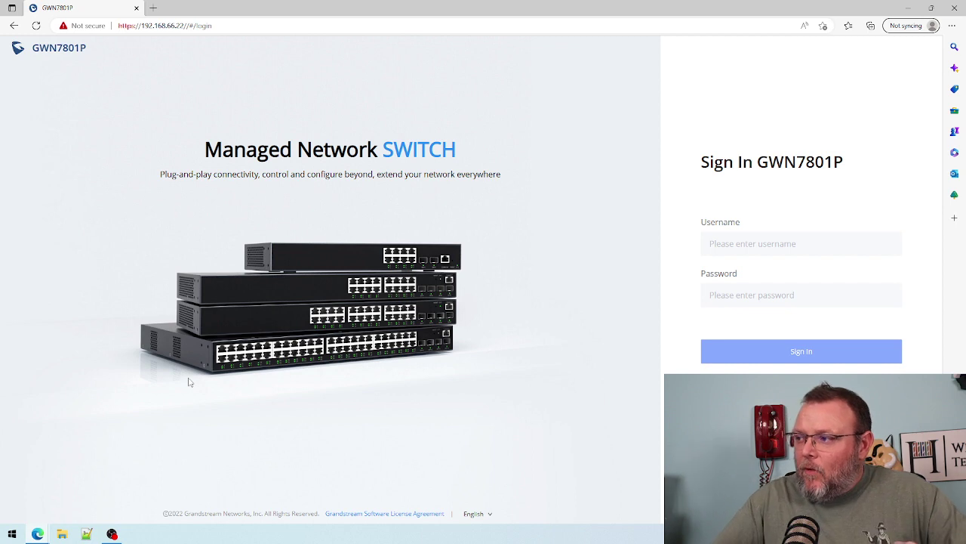
- Sign in to the switch as user admin with the administrator password
left_click(738, 238)
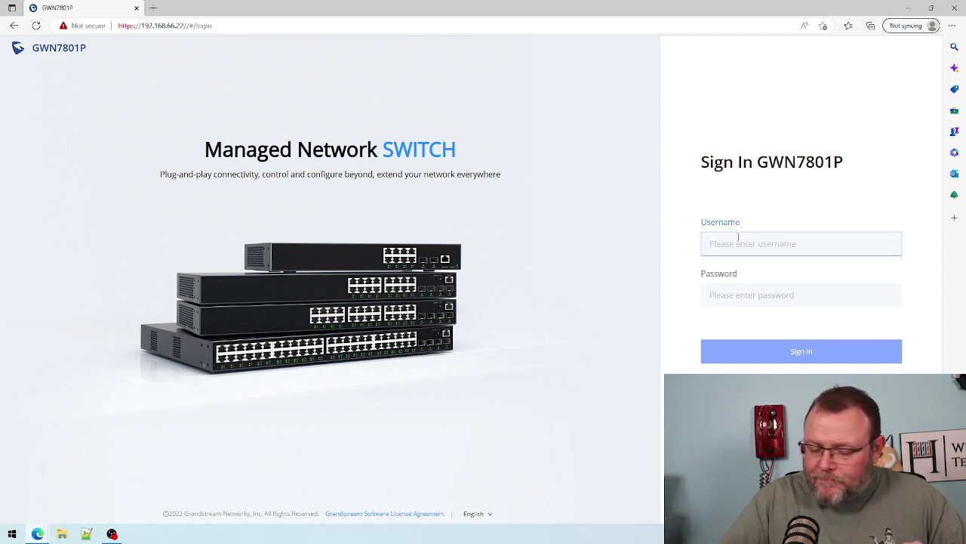
type("admin")
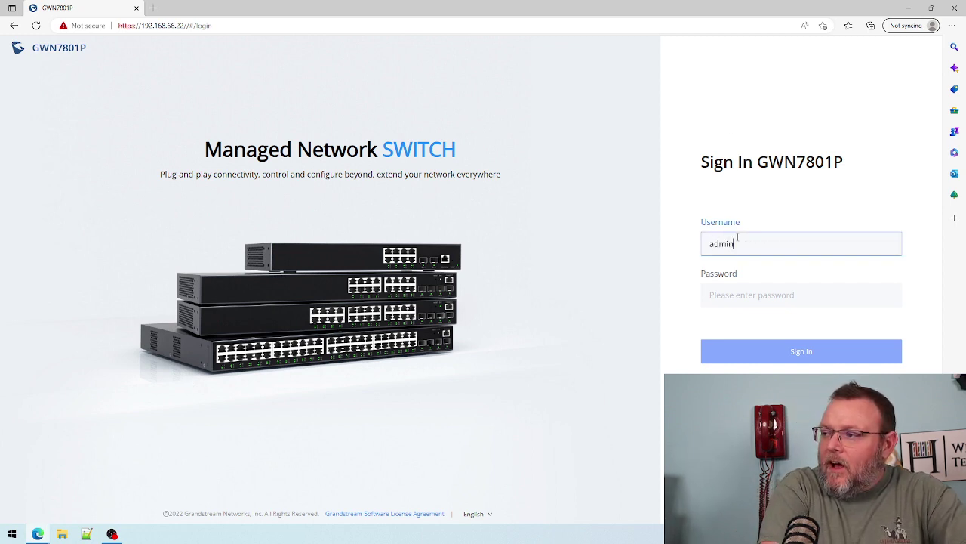
key("Tab")
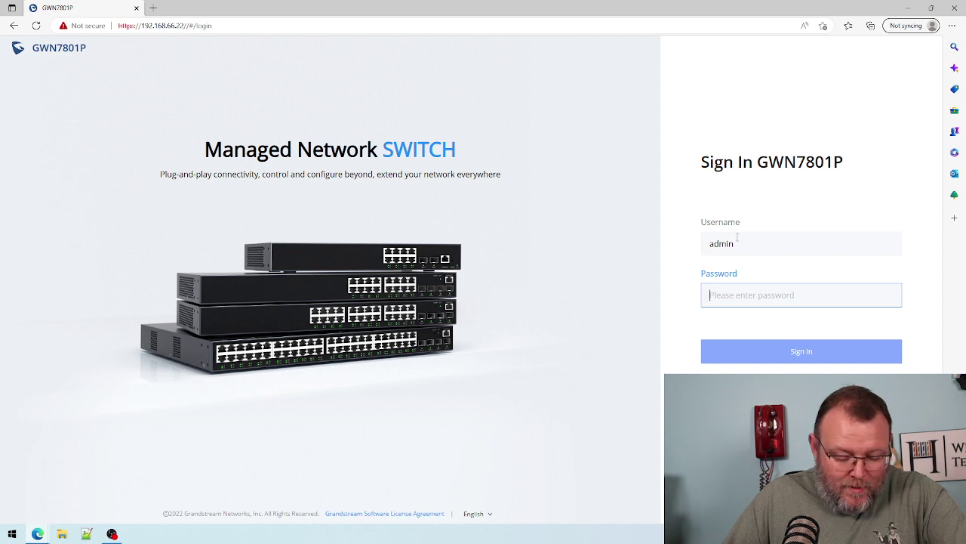
type("*")
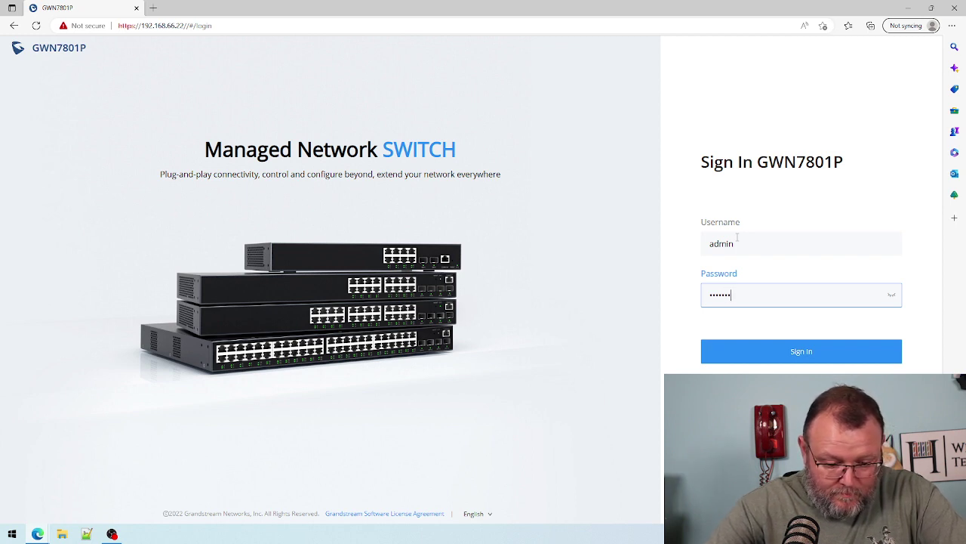
key("Return")
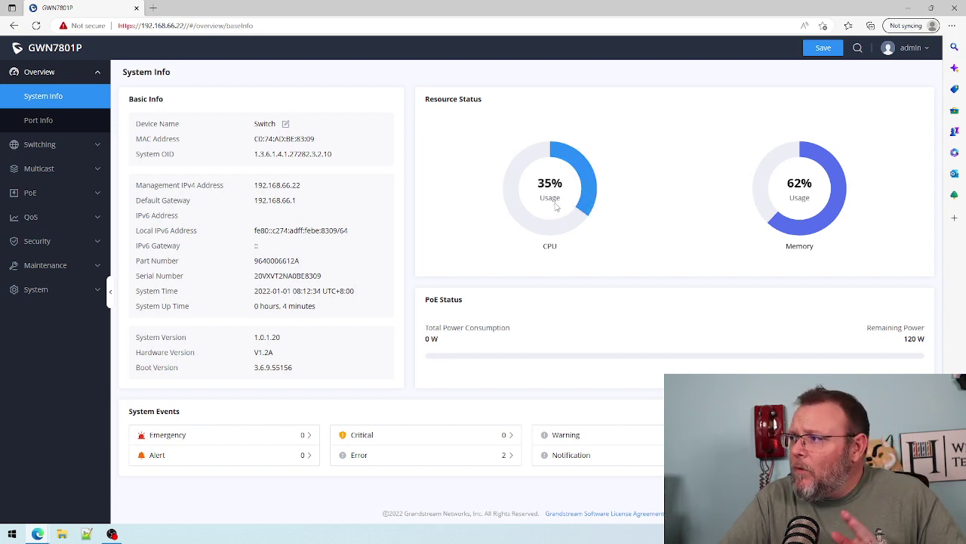
- Go to Maintenance > Upgrade, showing current firmware 1.0.1.20 and the HTTP upgrade settings
mouse_move(906, 55)
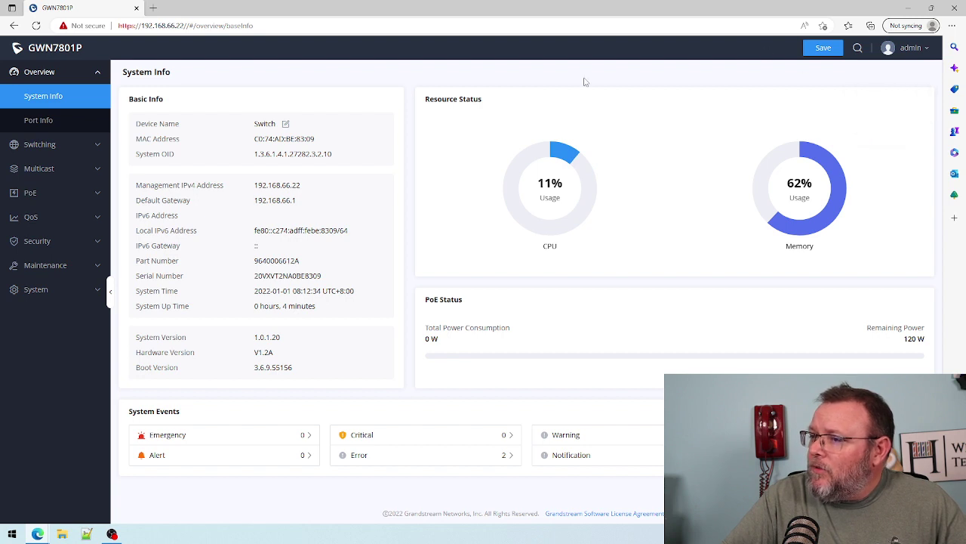
left_click(65, 270)
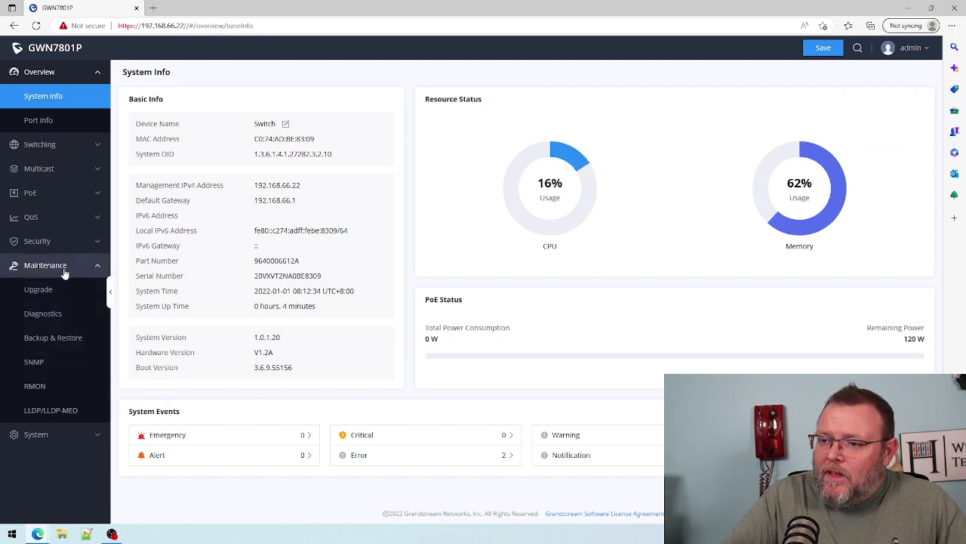
left_click(49, 288)
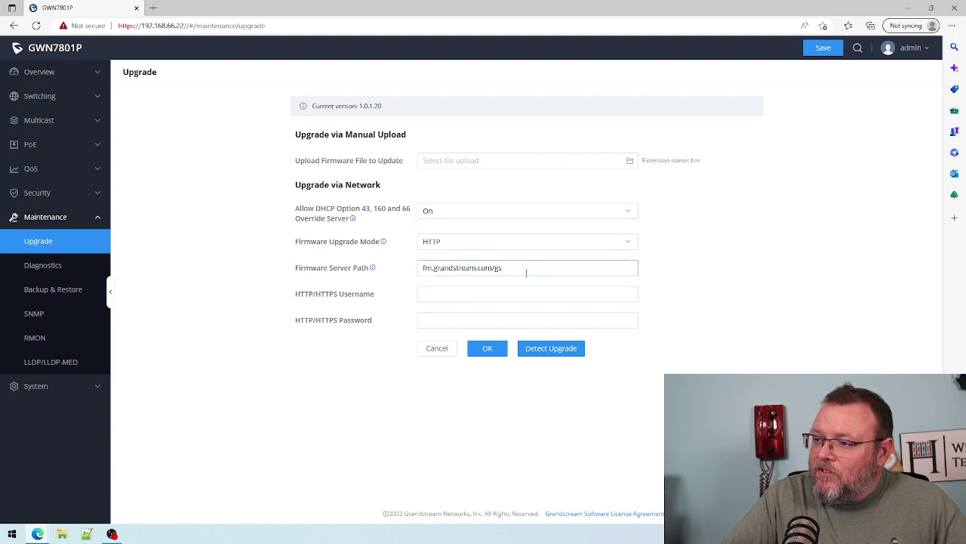
- Change the firmware server path to firmware.grandstream.com, save, and detect new firmware 1.0.1.30
left_click_drag(502, 268, 253, 274)
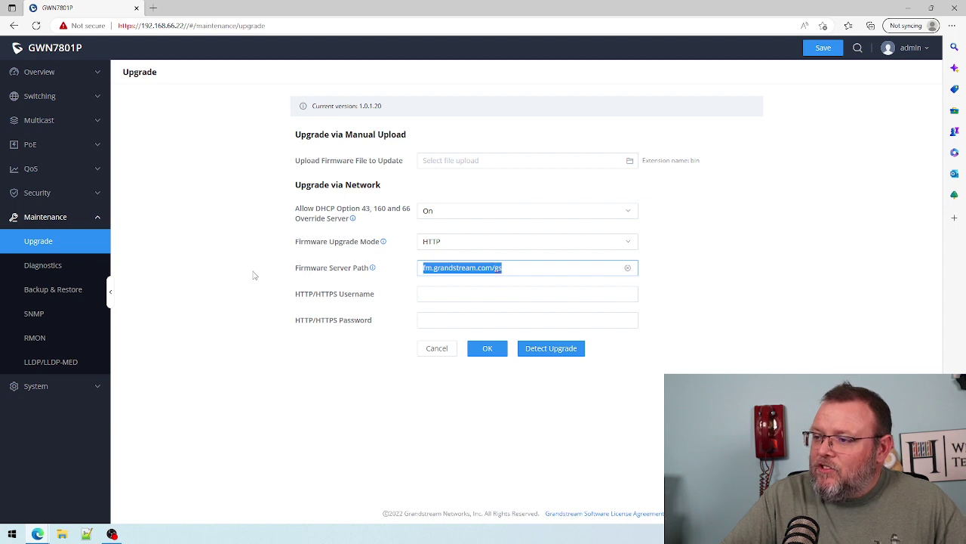
type("firm")
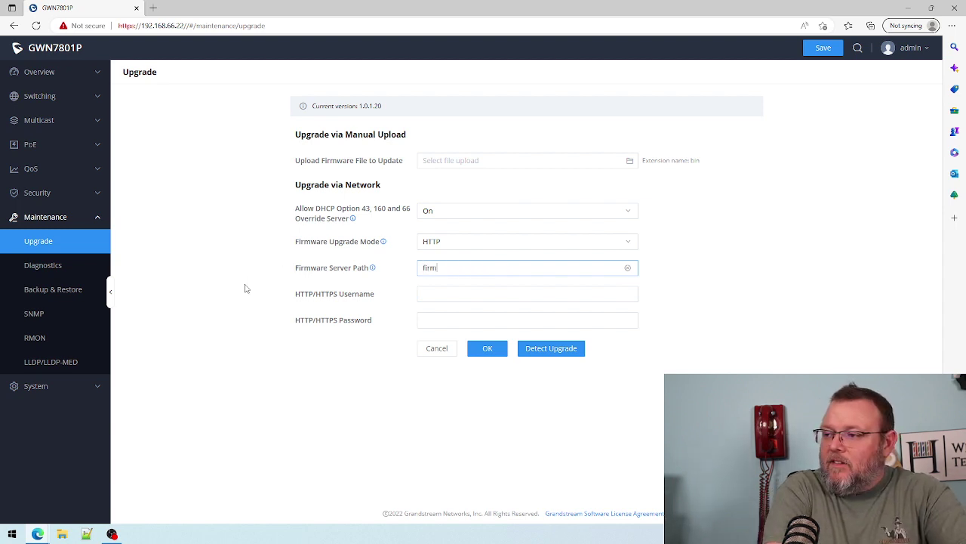
type("ware.grandstrea")
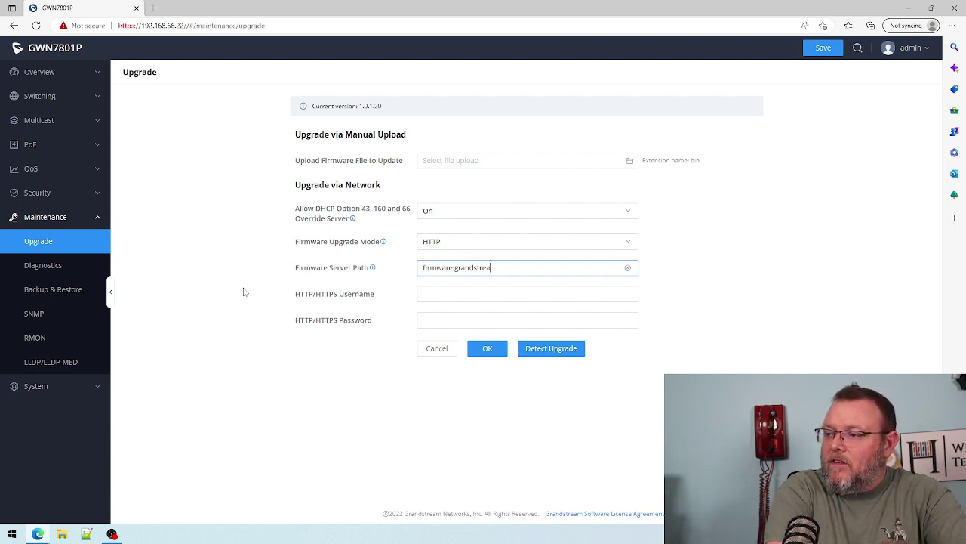
type("m.com")
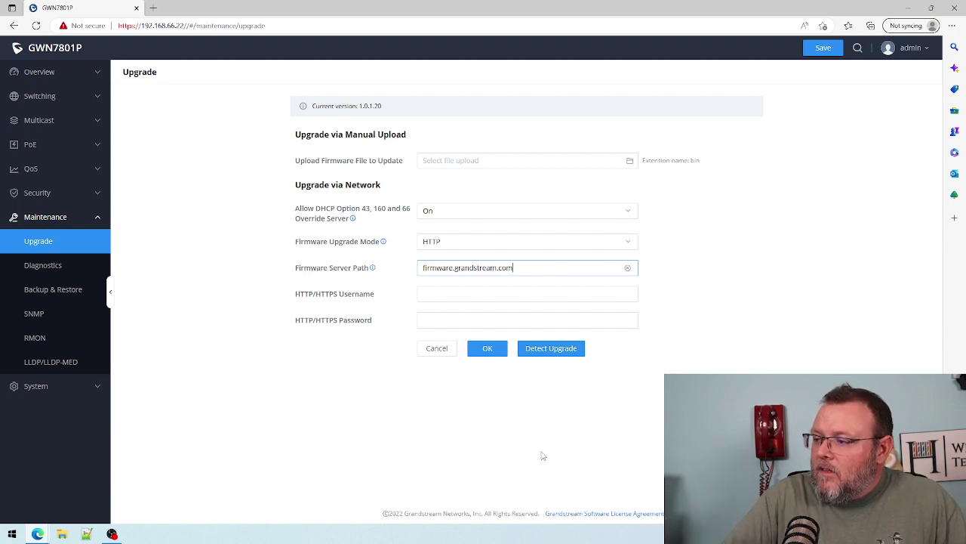
left_click(491, 350)
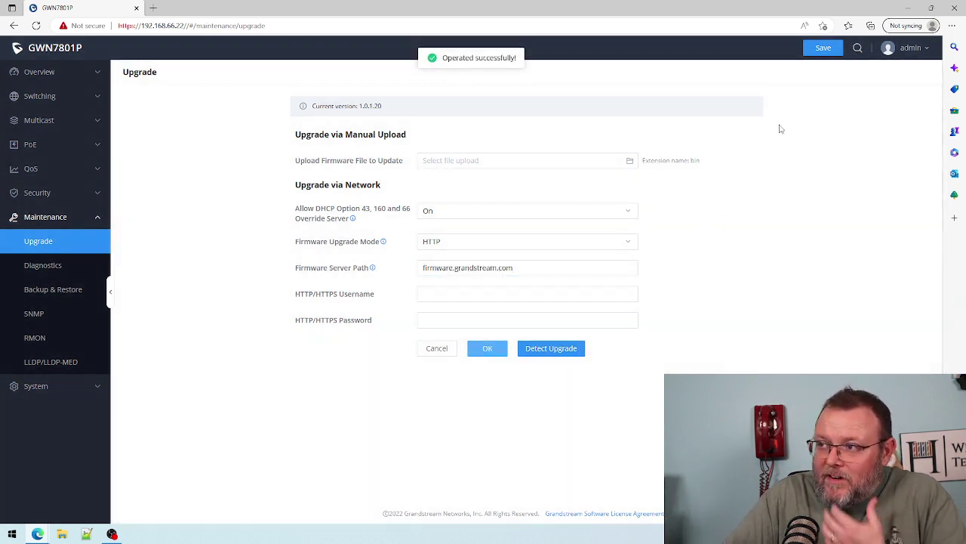
left_click(819, 49)
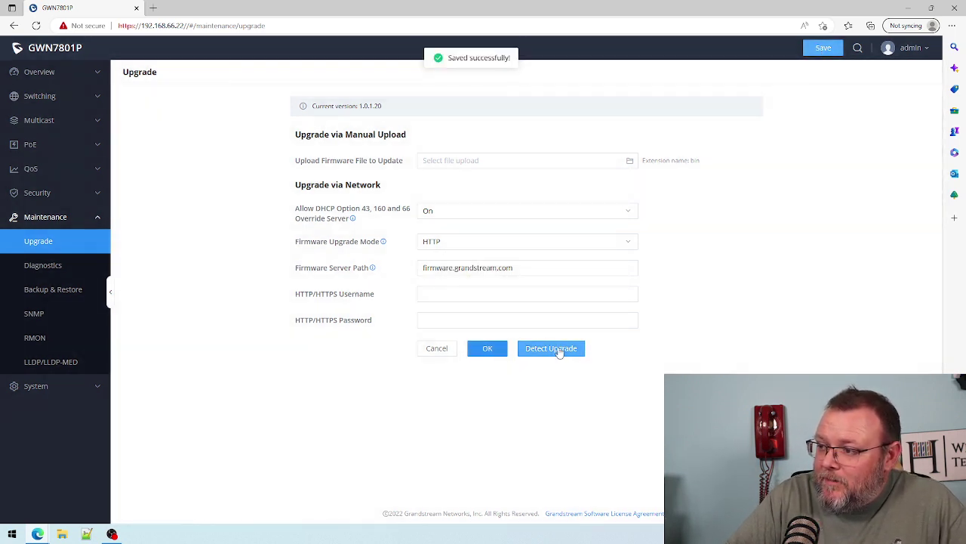
left_click(559, 353)
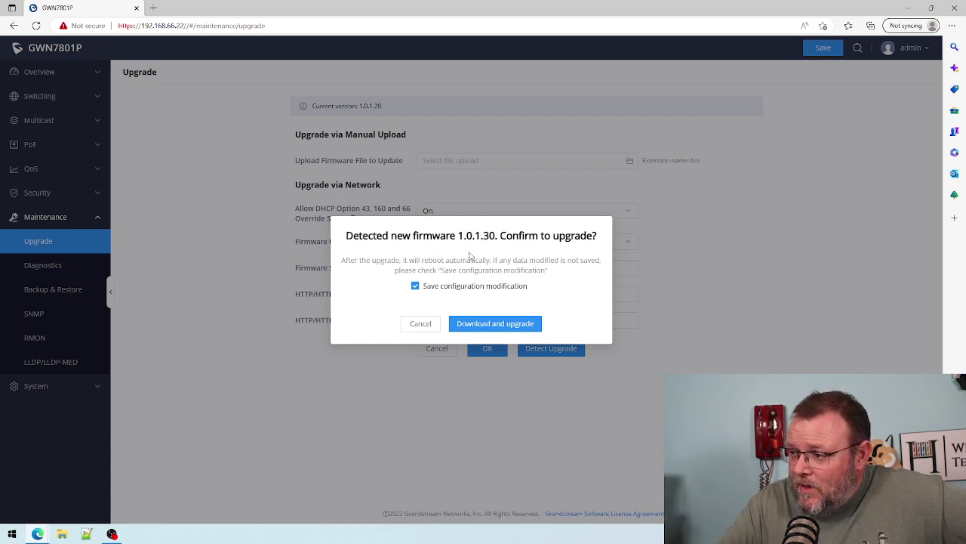
- Confirm downloading and installing firmware 1.0.1.30, letting the switch reboot
left_click(473, 326)
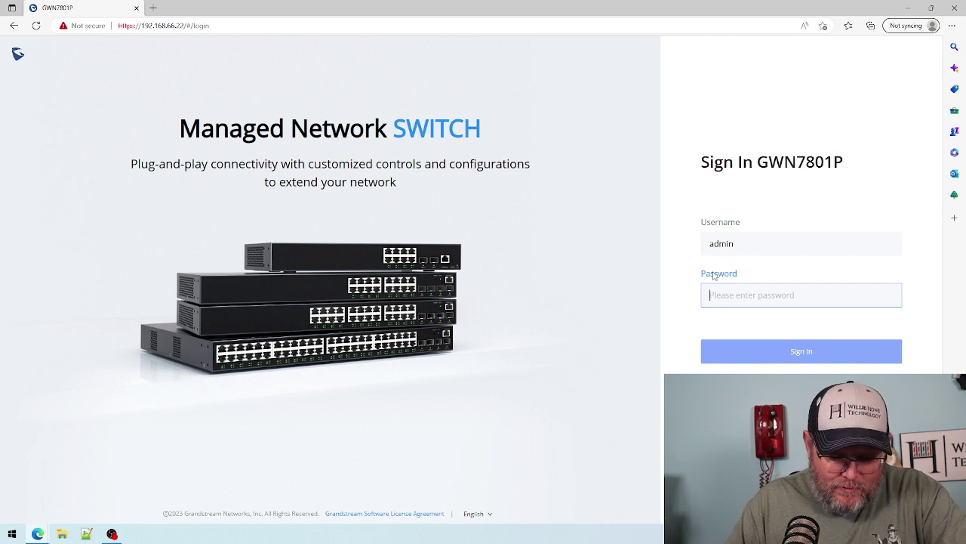
- Log back in with the admin password and see system version 1.0.1.30
type("•")
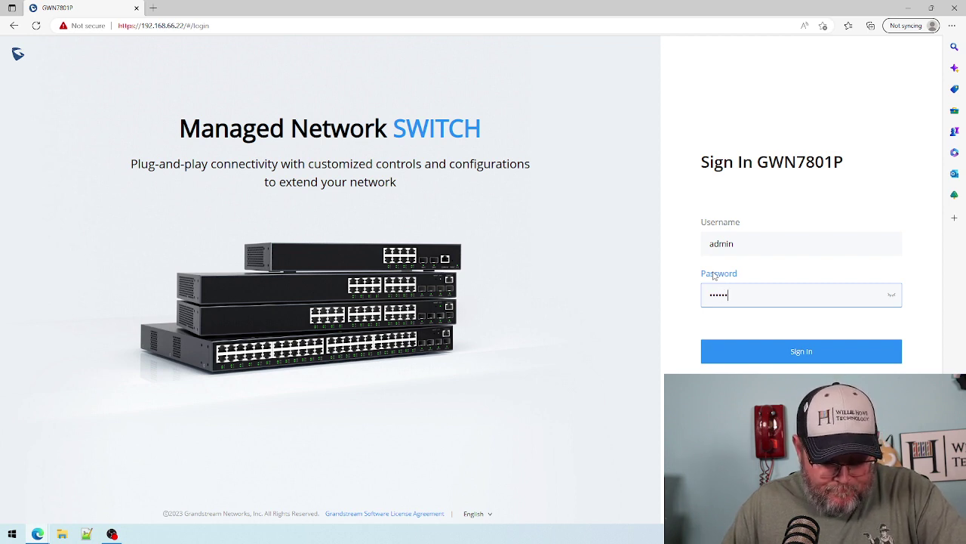
key("Return")
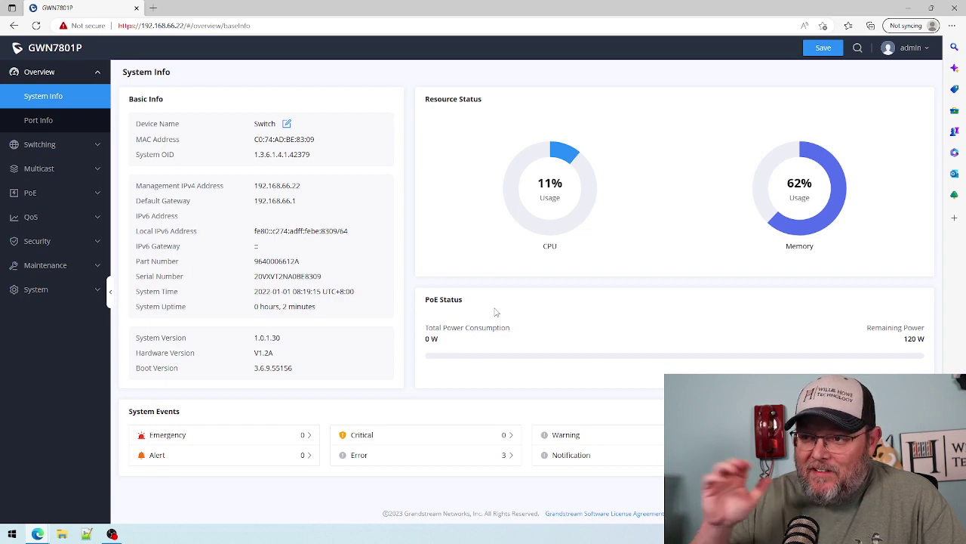
- Change the Device Name from Switch to GS_8_WH, using underscores instead of hyphens, and save
left_click(287, 124)
left_click(417, 284)
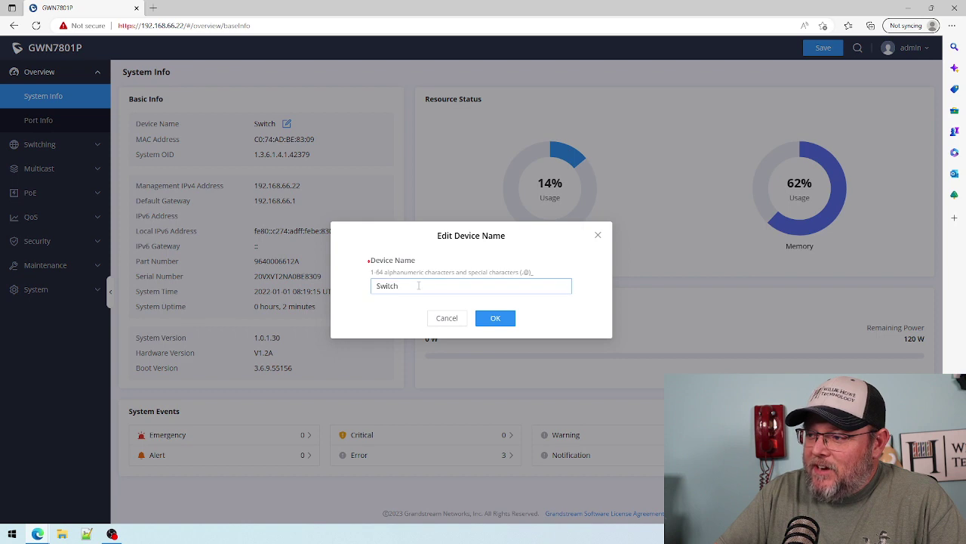
left_click_drag(417, 284, 383, 286)
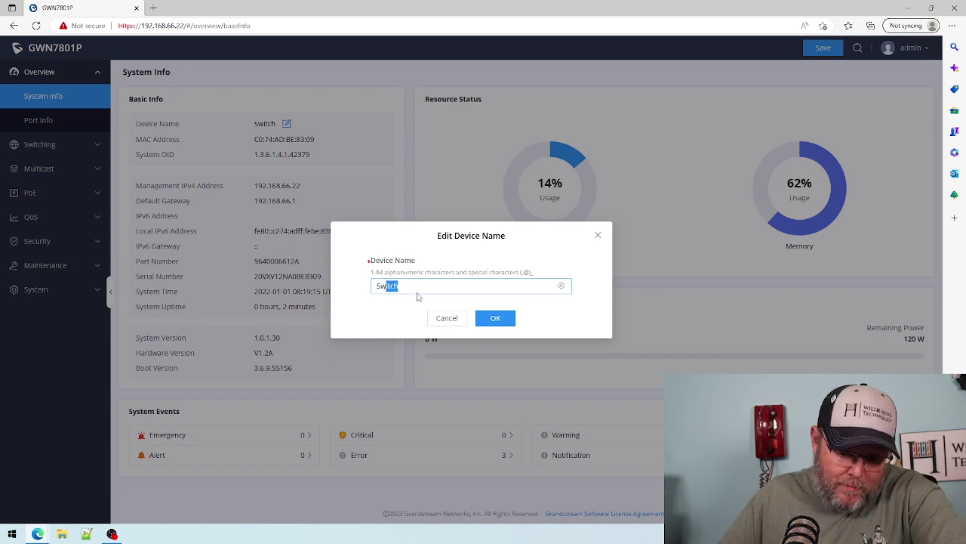
key("BackSpace")
key("BackSpace")
key("BackSpace")
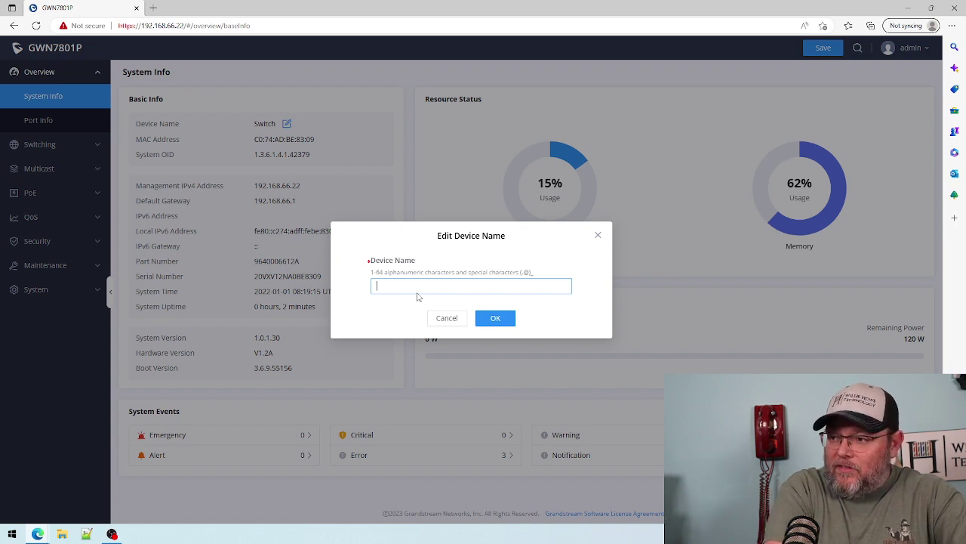
type("GS-8-WH")
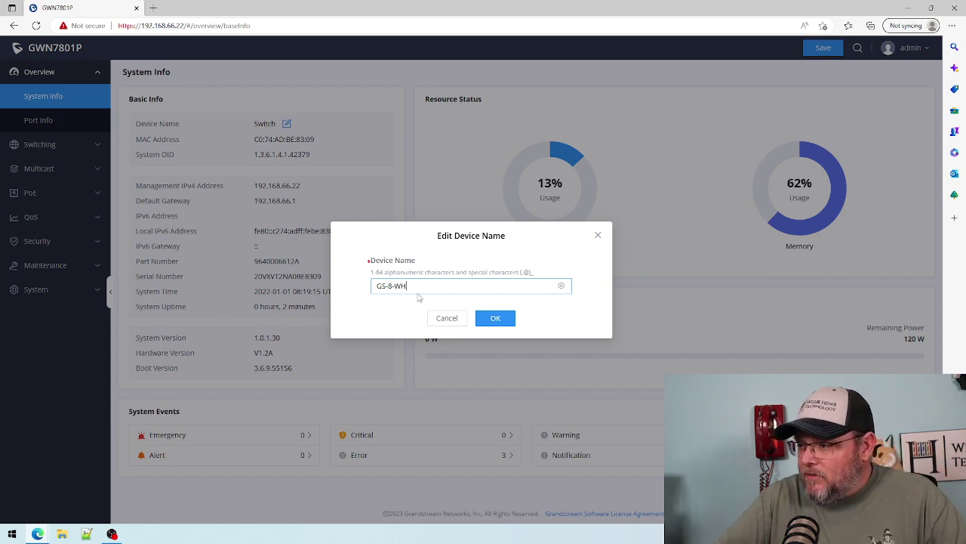
left_click(496, 320)
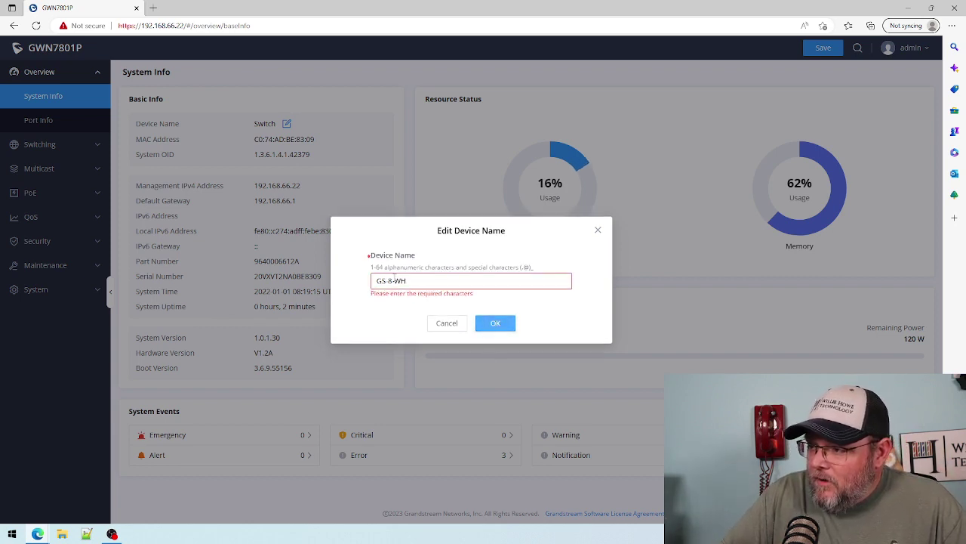
left_click(393, 281)
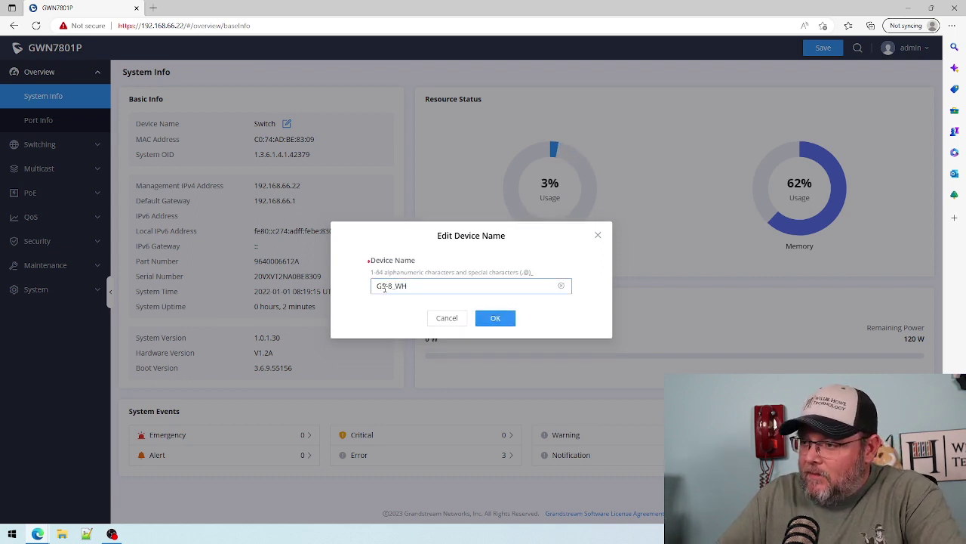
key("BackSpace")
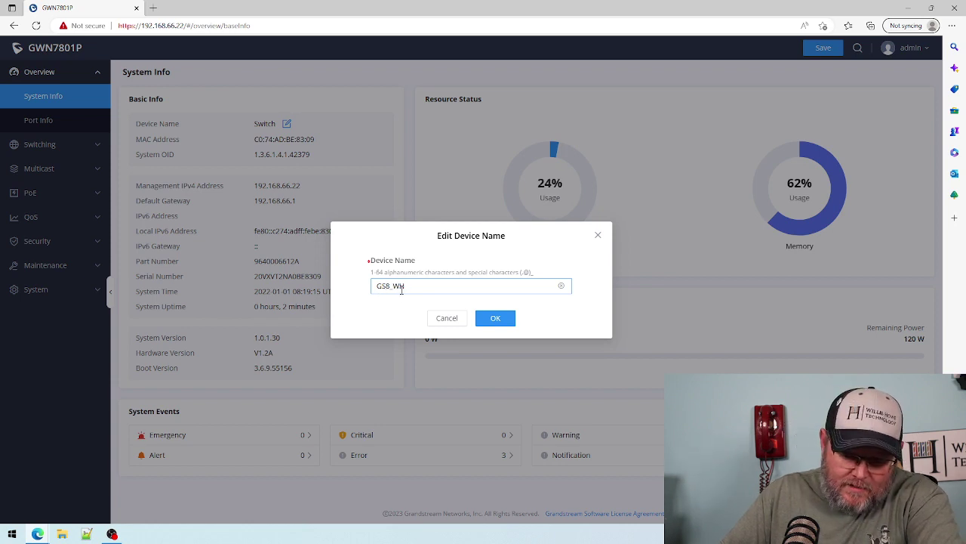
type("_")
left_click(493, 320)
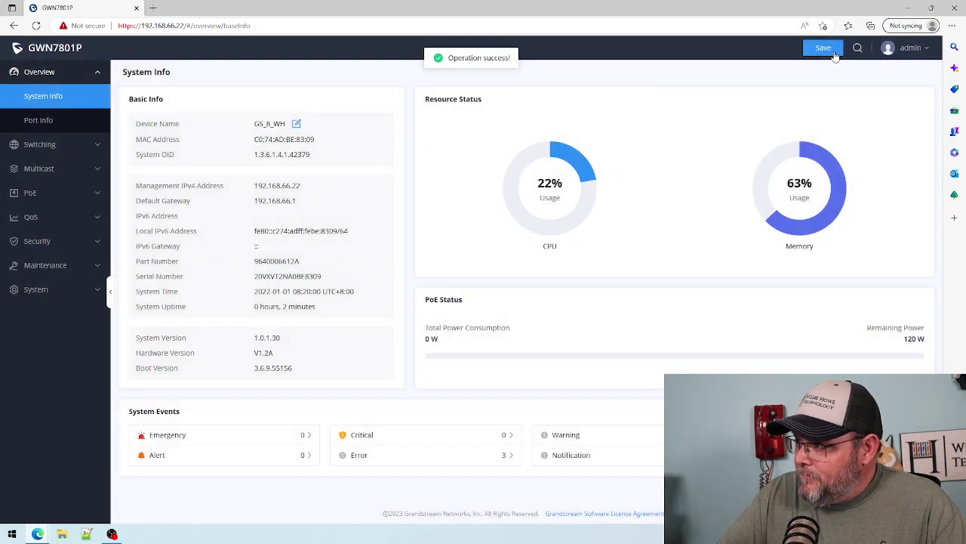
left_click(823, 48)
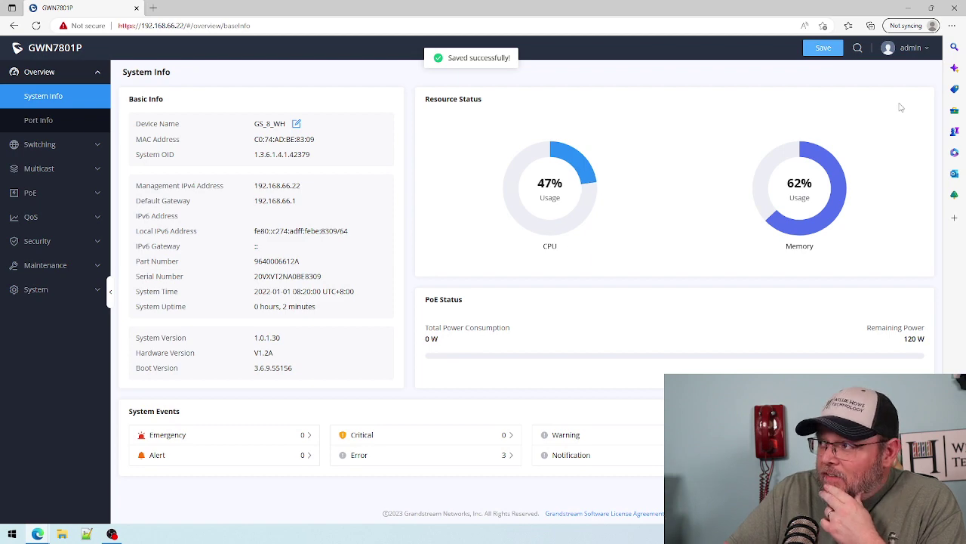
- Change the admin password by entering the current, new and confirmed passwords, then save the configuration
mouse_move(910, 51)
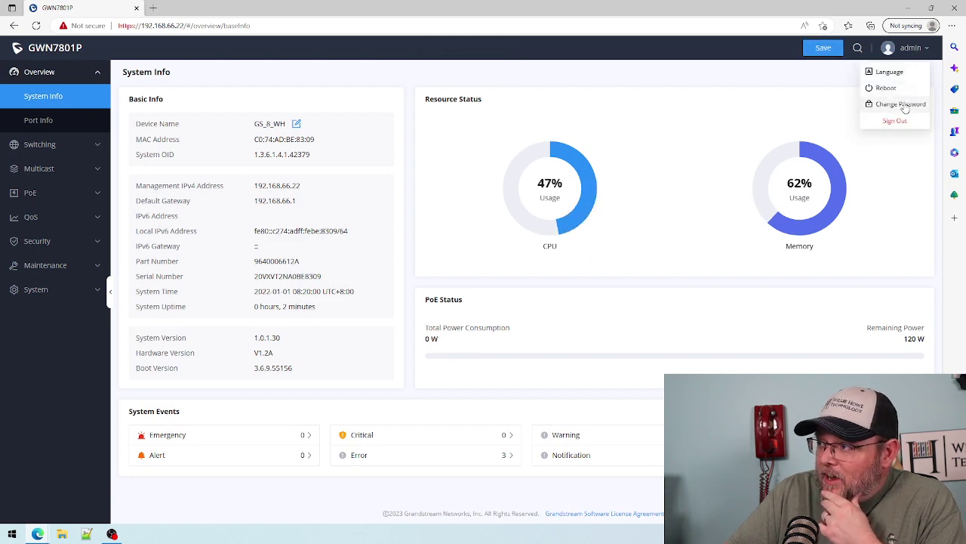
left_click(904, 104)
left_click(422, 226)
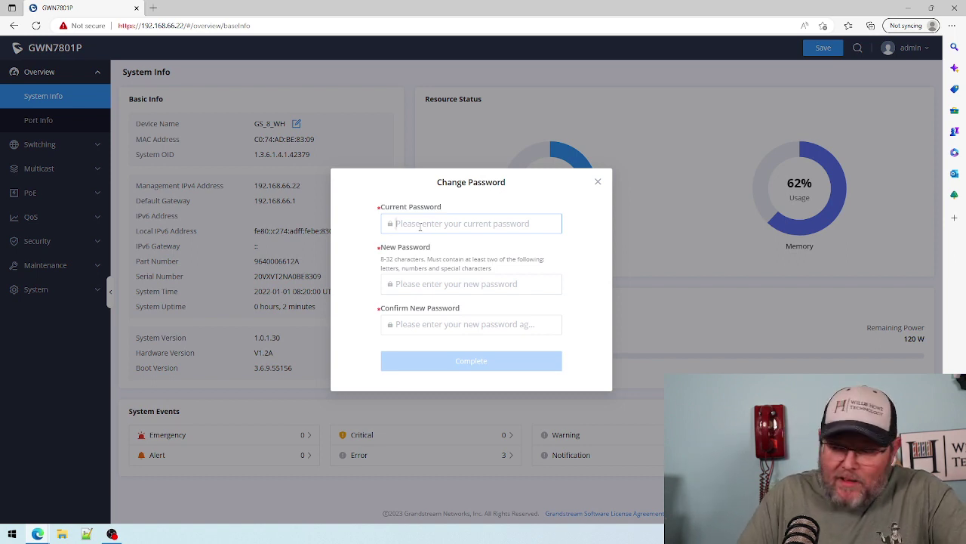
type("a")
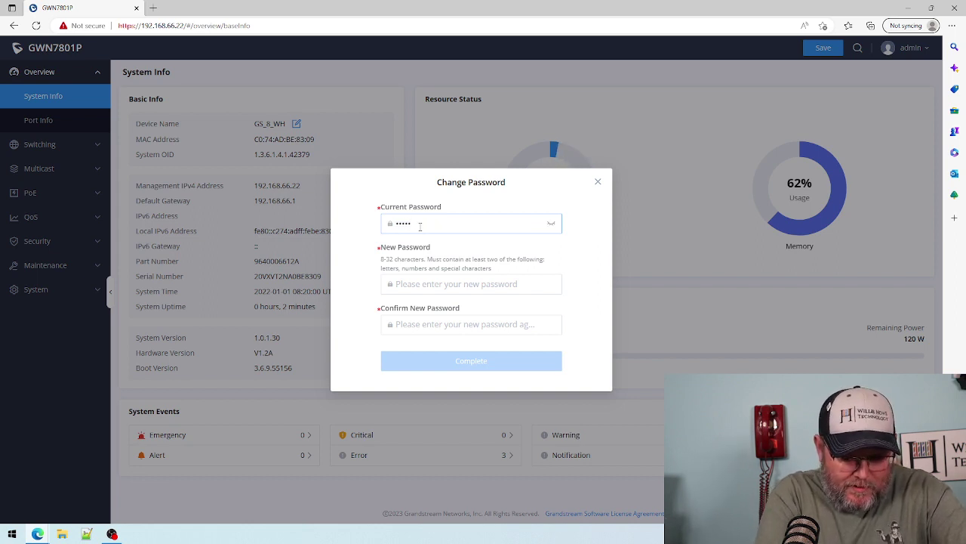
key("Tab")
type("ab")
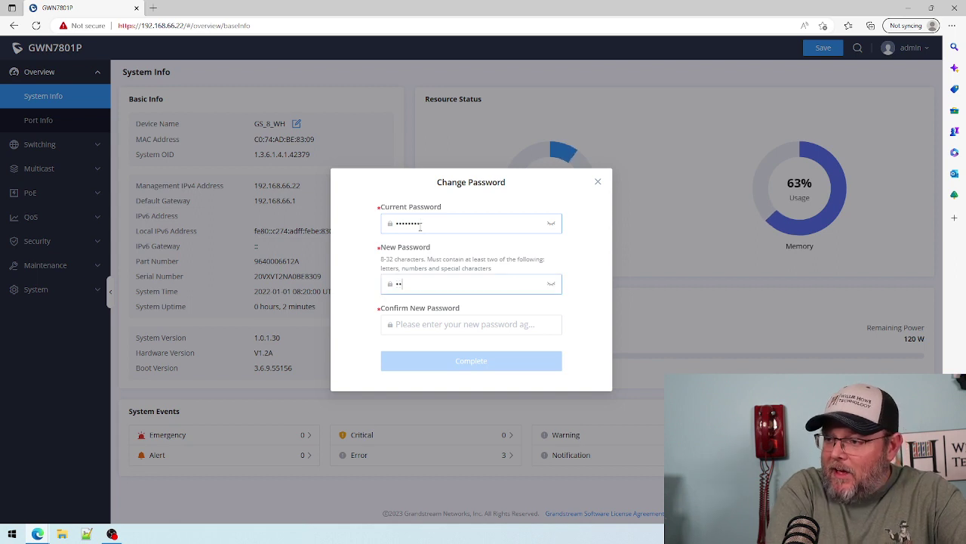
key("Tab")
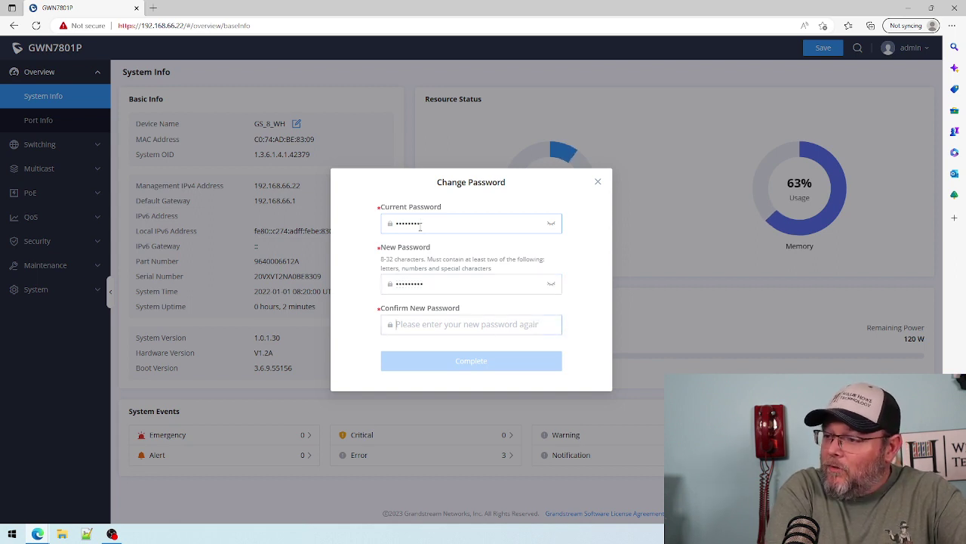
type("abc")
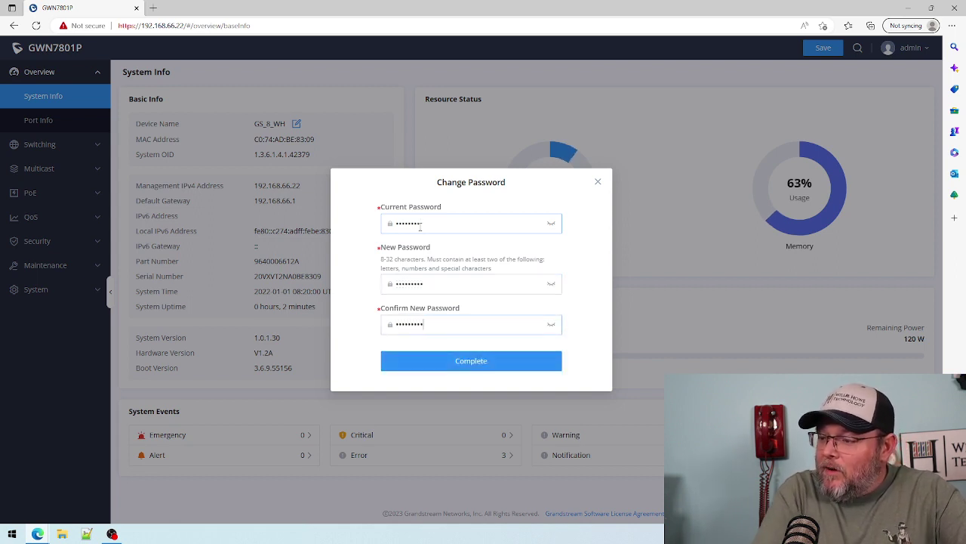
left_click(456, 360)
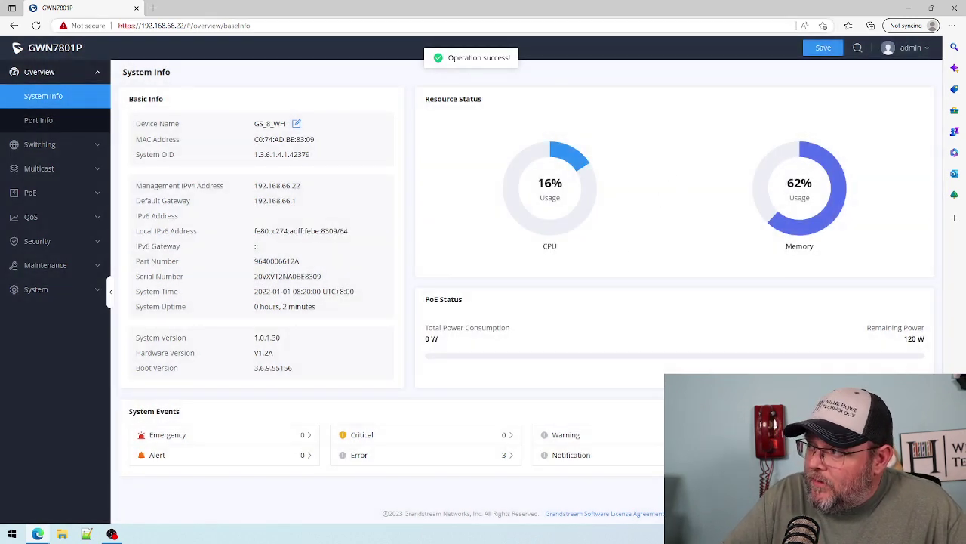
left_click(823, 48)
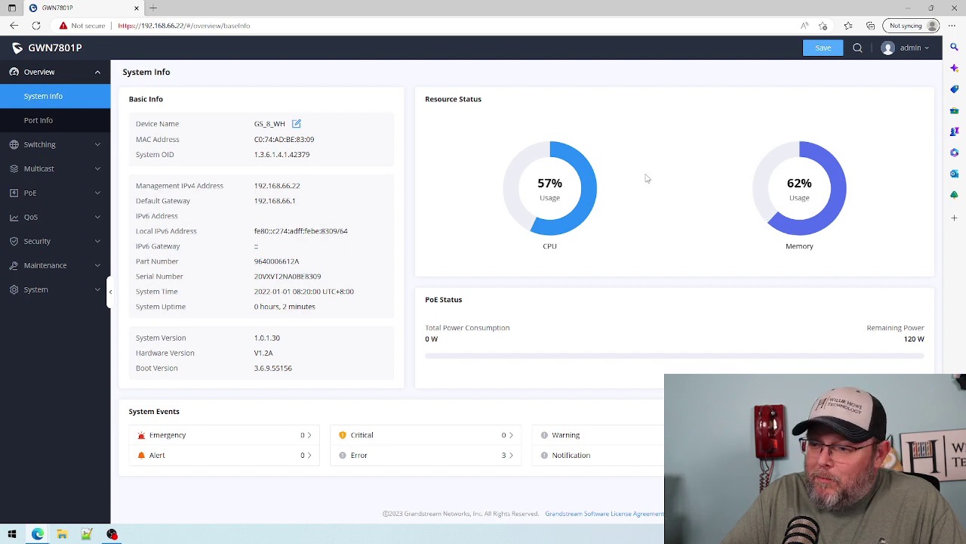
left_click(39, 122)
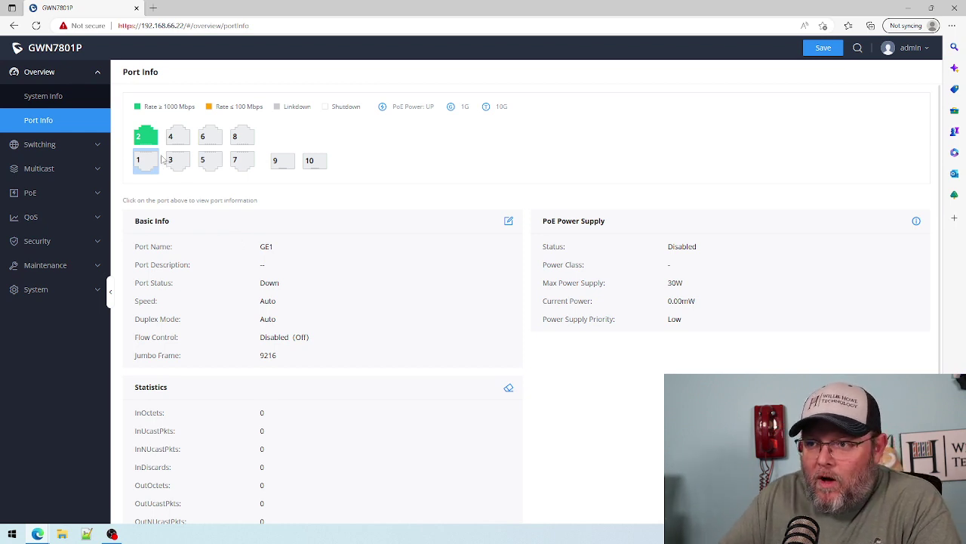
mouse_move(149, 143)
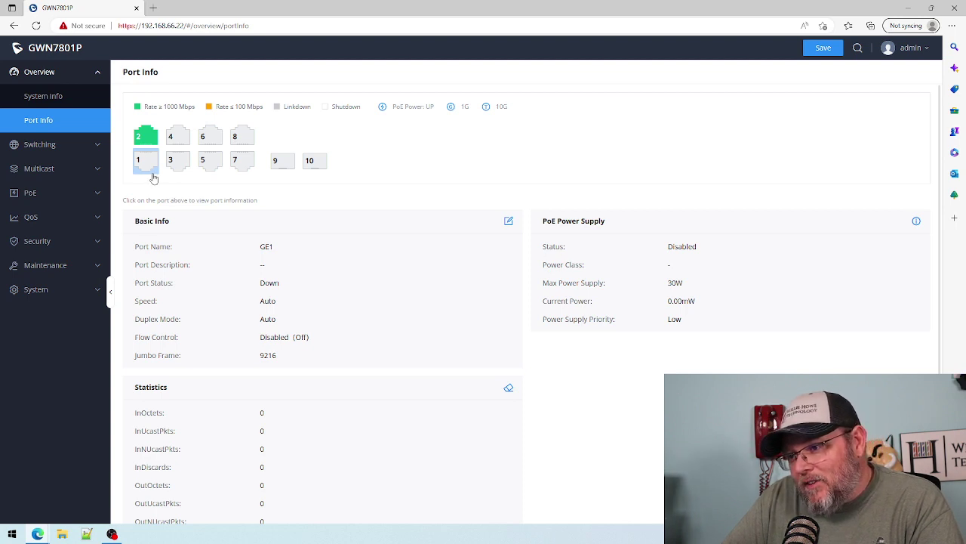
mouse_move(140, 167)
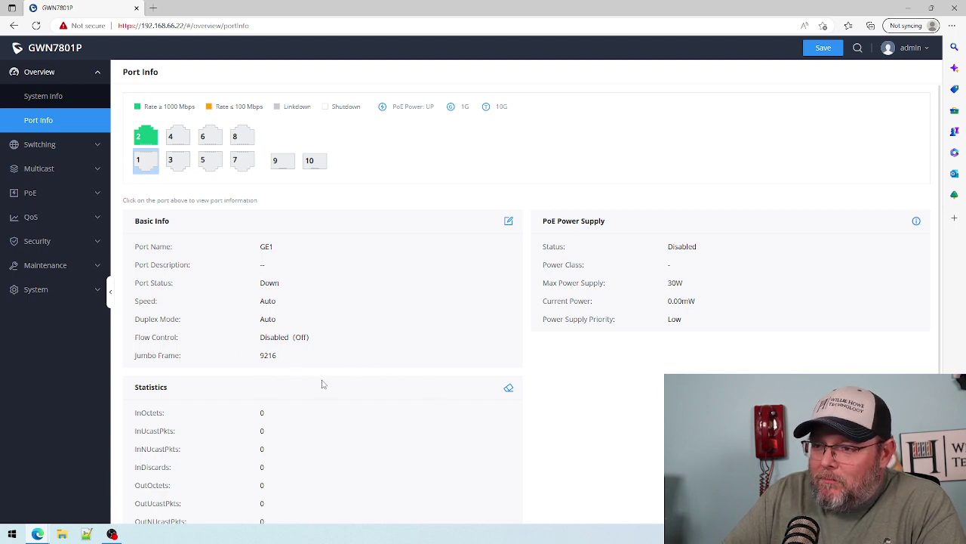
left_click_drag(255, 360, 287, 361)
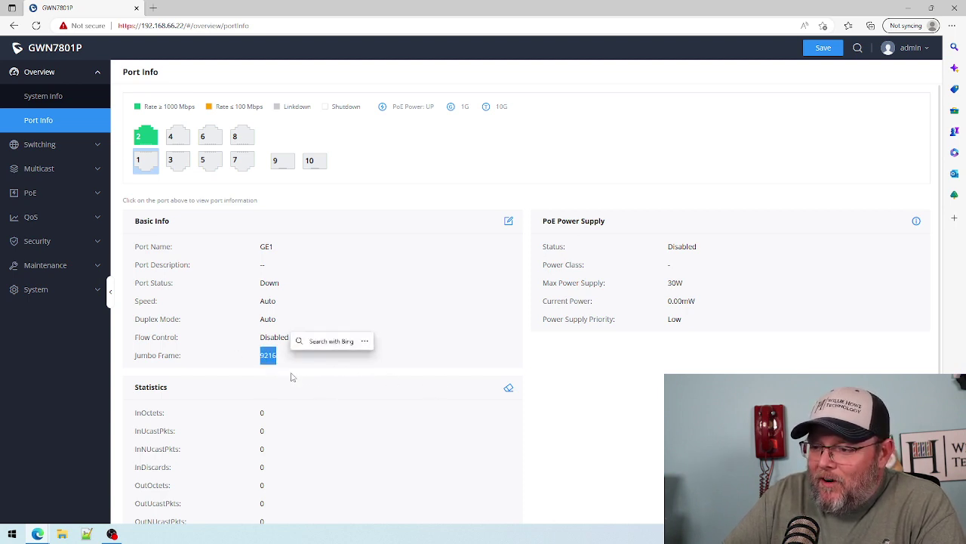
left_click(292, 377)
scroll(308, 423, "down", 2)
scroll(308, 422, "up", 2)
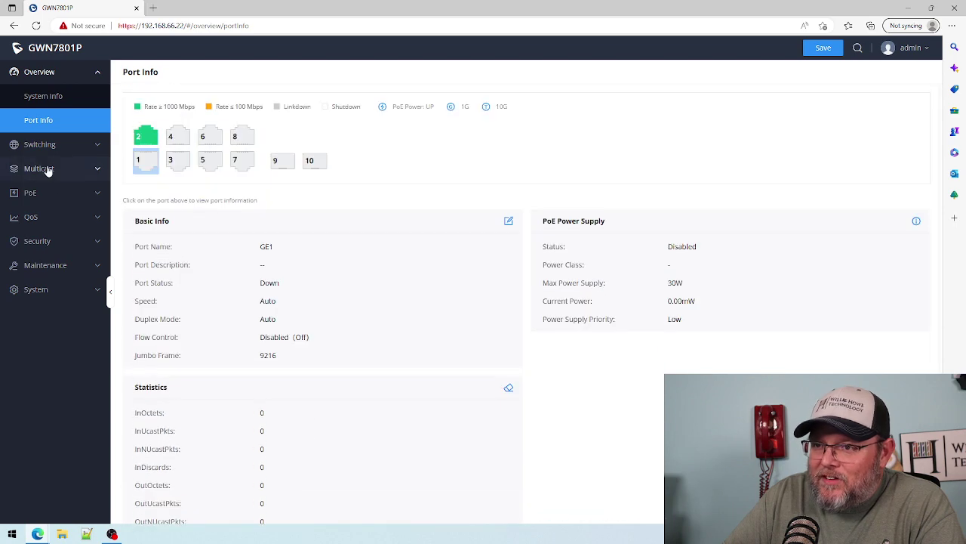
left_click(53, 96)
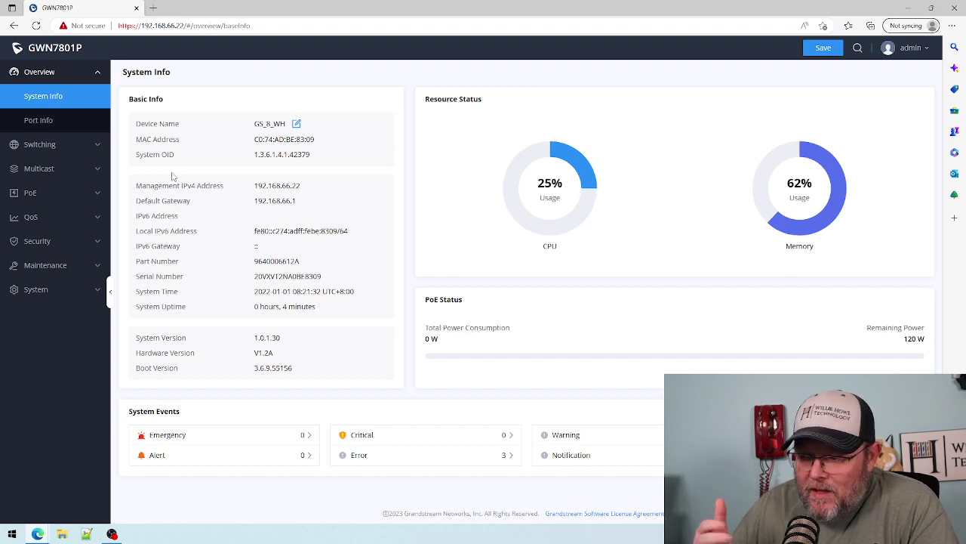
- Select port GE2 under Port Info and open its Basic Info edit form
left_click(46, 145)
left_click(47, 120)
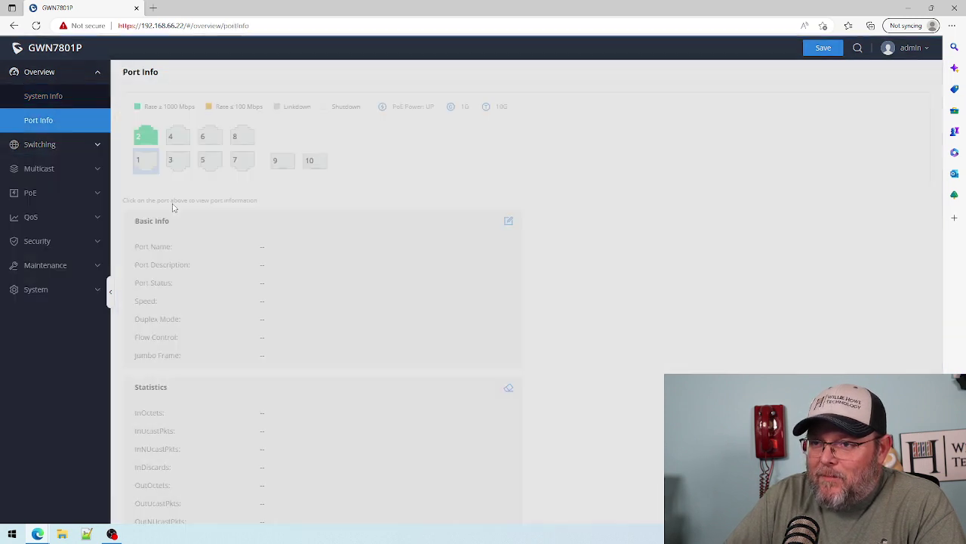
left_click(146, 136)
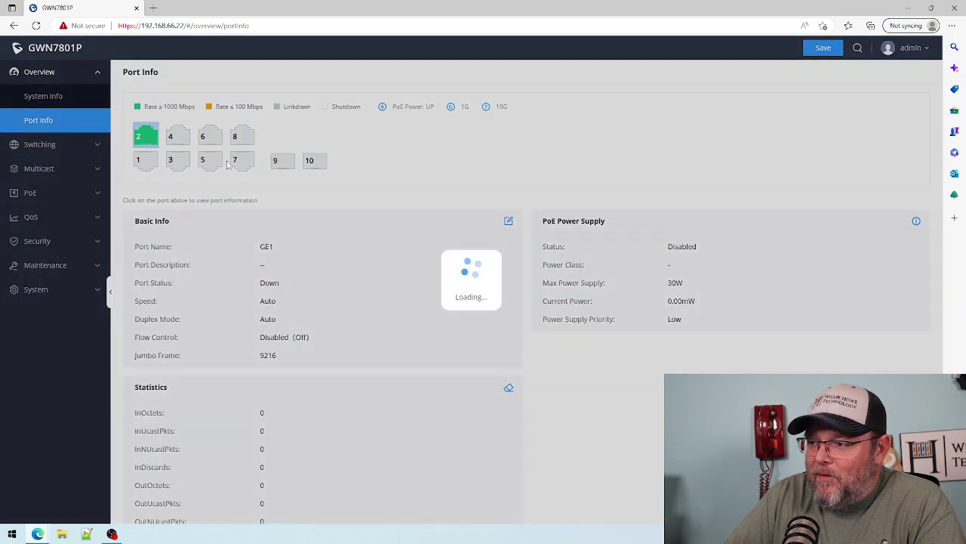
scroll(440, 388, "down", 3)
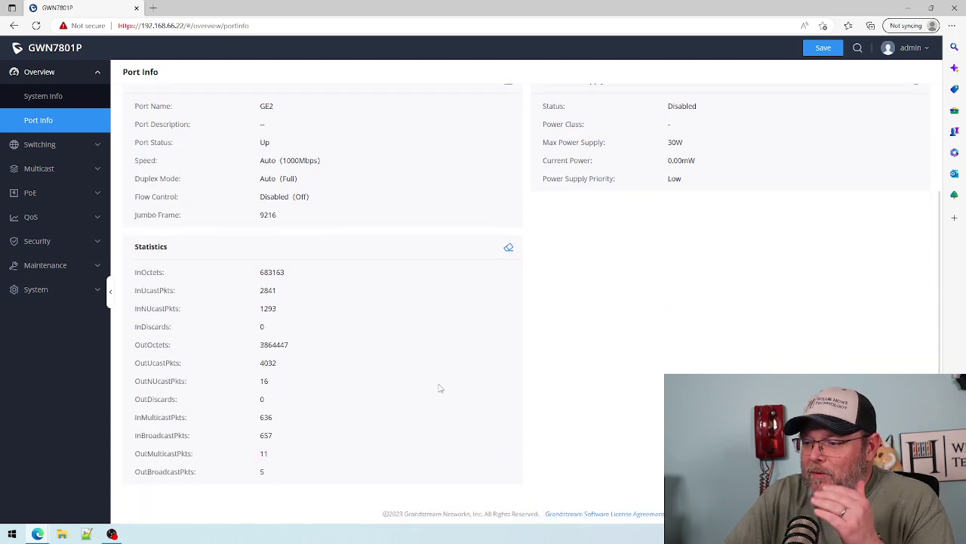
scroll(440, 388, "up", 3)
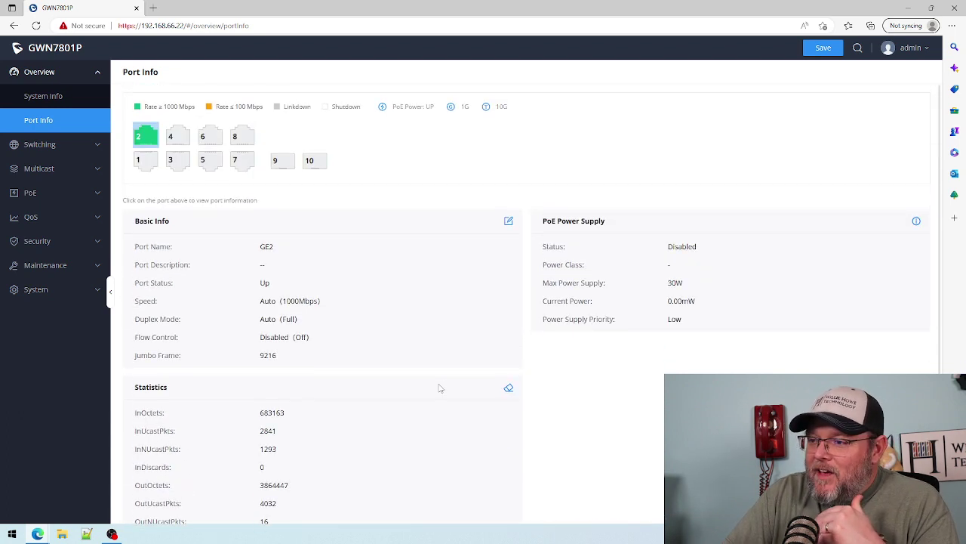
left_click(509, 221)
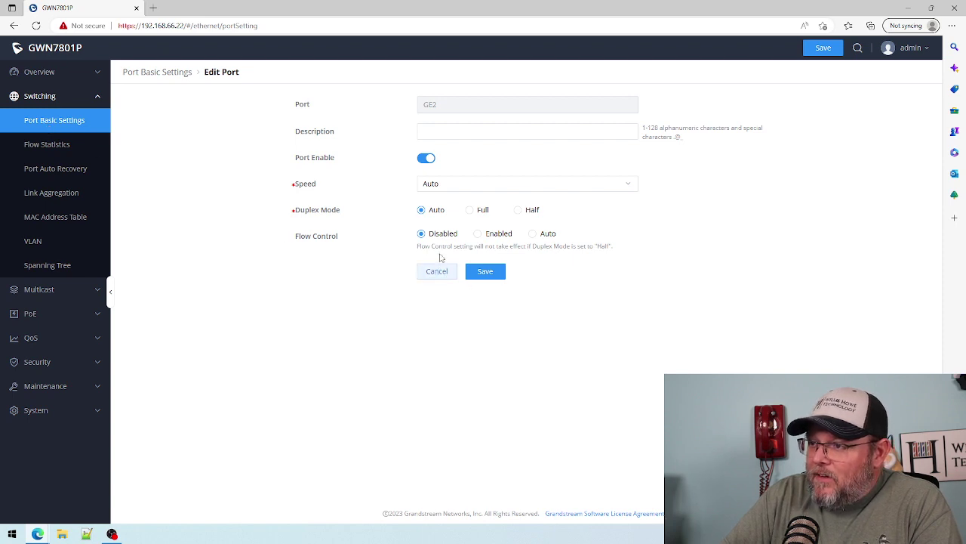
- Set GE2's description to Uplink, replacing the rejected 'Uplink To Network', and save
left_click(437, 130)
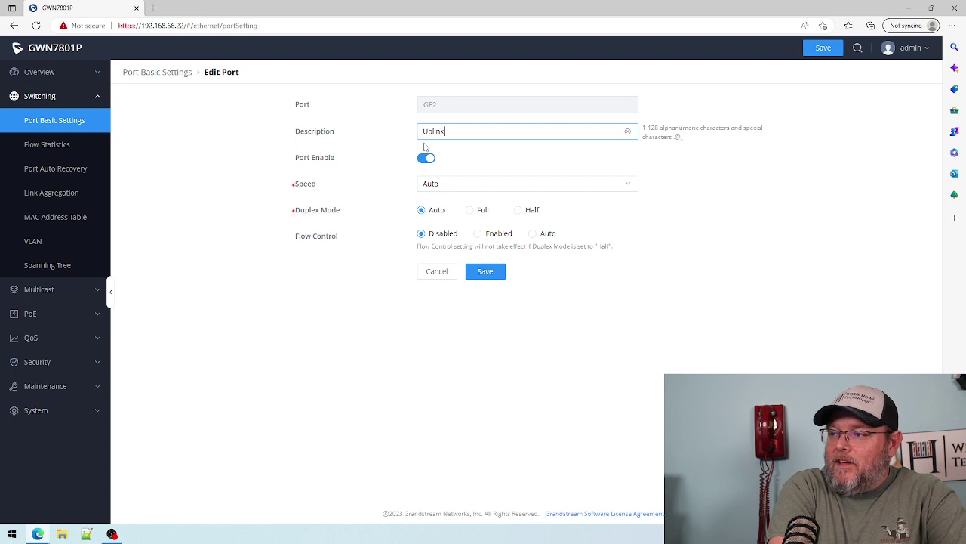
type("Uplink To Ne")
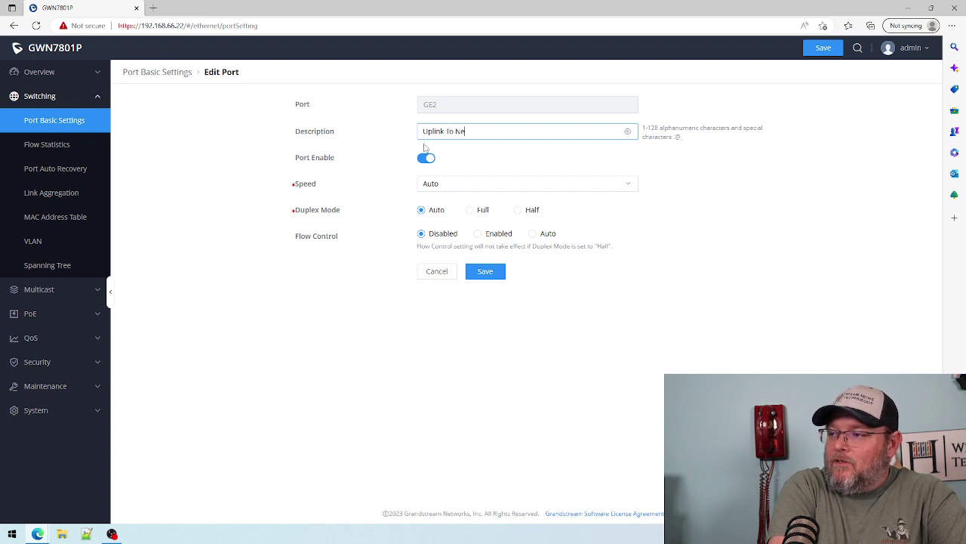
type("twork")
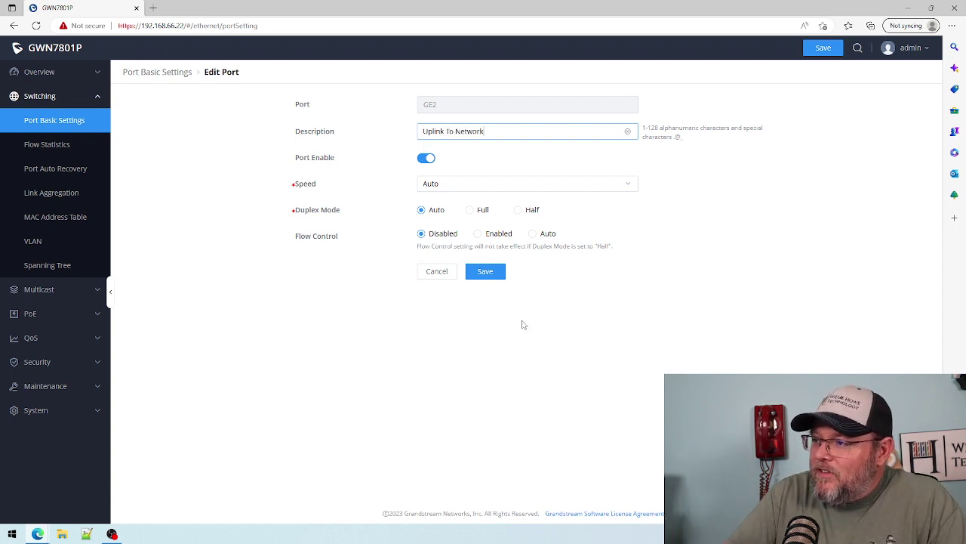
left_click(487, 271)
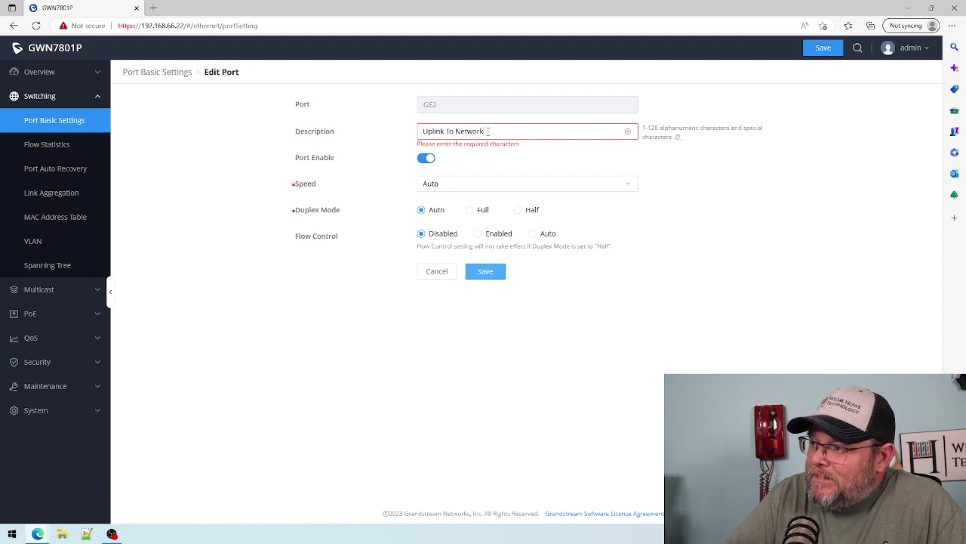
left_click_drag(488, 132, 351, 137)
type("Uplink")
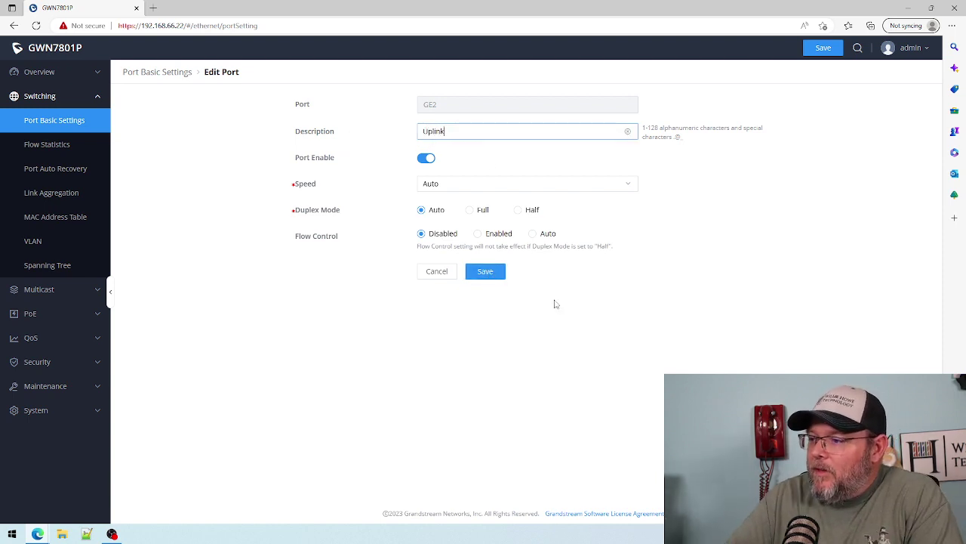
left_click(491, 268)
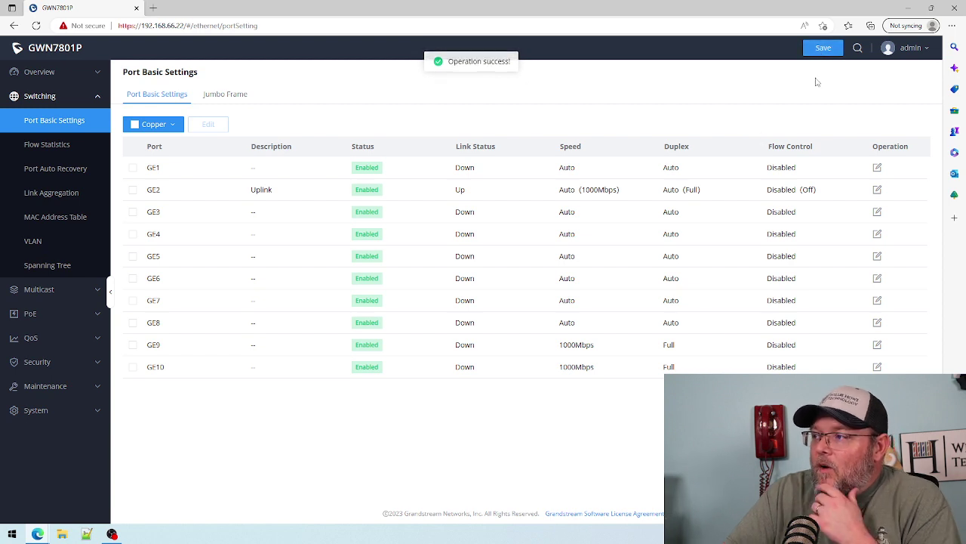
- Save the configuration, check the 9216 jumbo frame size, and return to Port Basic Settings
left_click(825, 47)
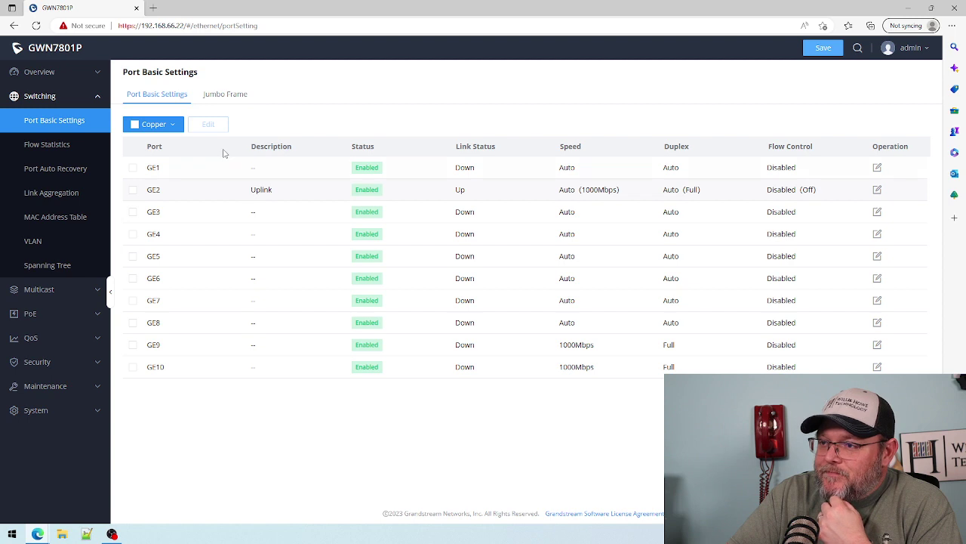
left_click(223, 99)
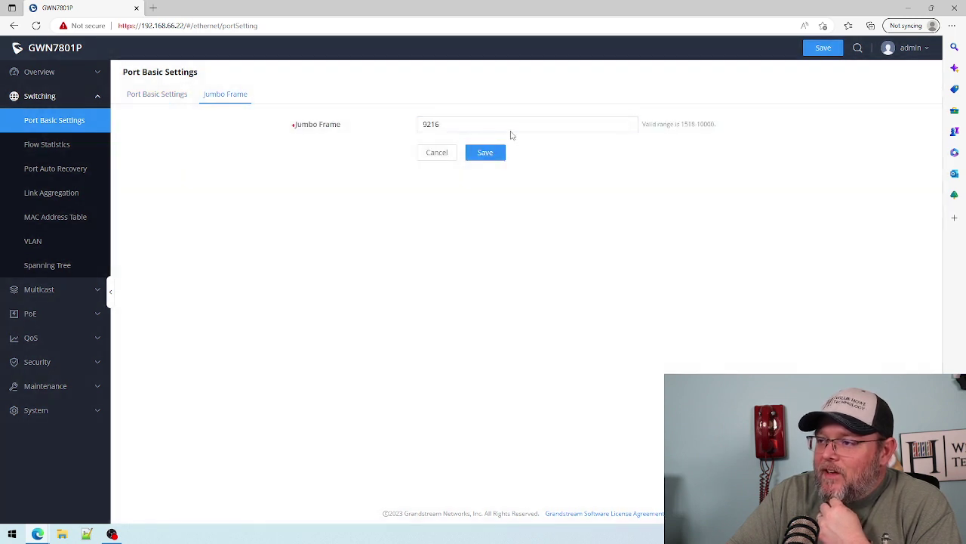
left_click(165, 97)
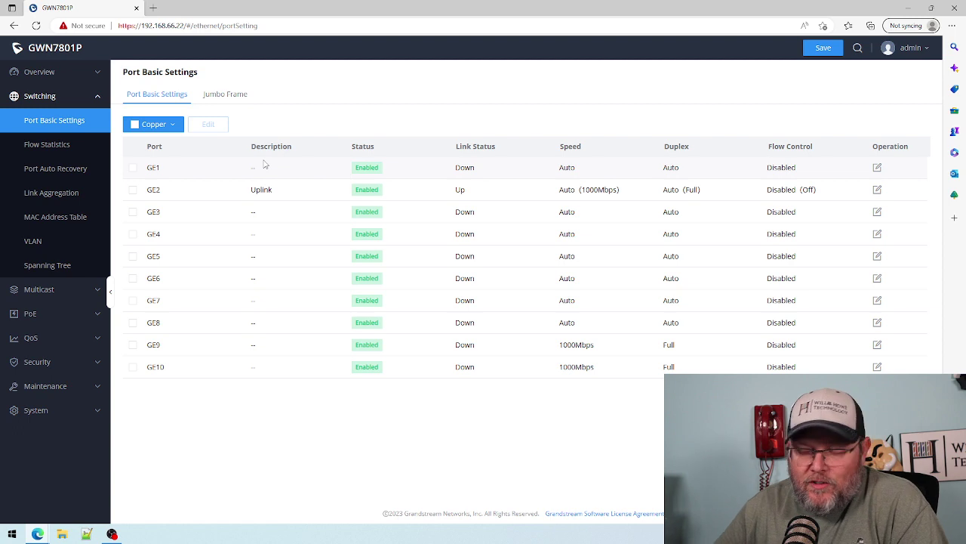
- Pass through flow statistics to Port Auto Recovery, showing a 30 s delay and no items checked
left_click(47, 148)
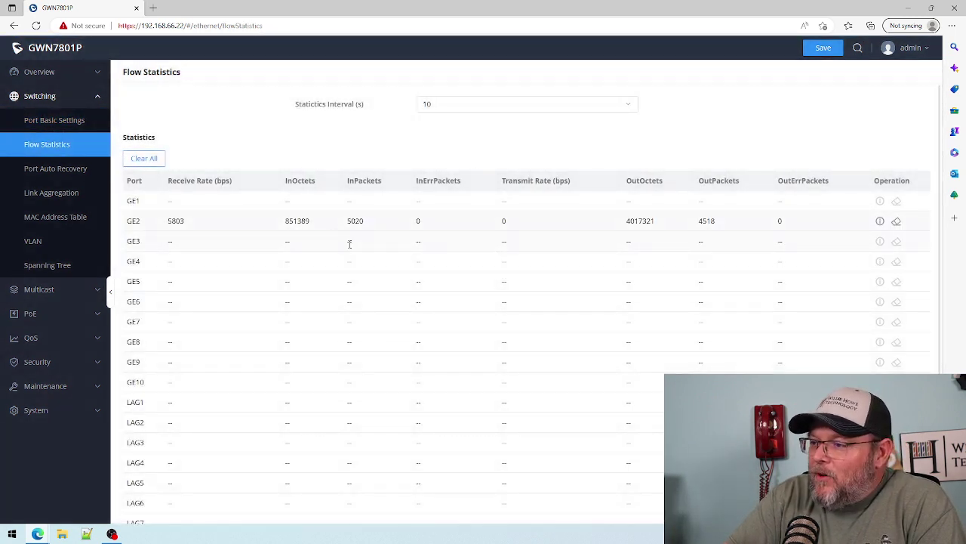
left_click(65, 174)
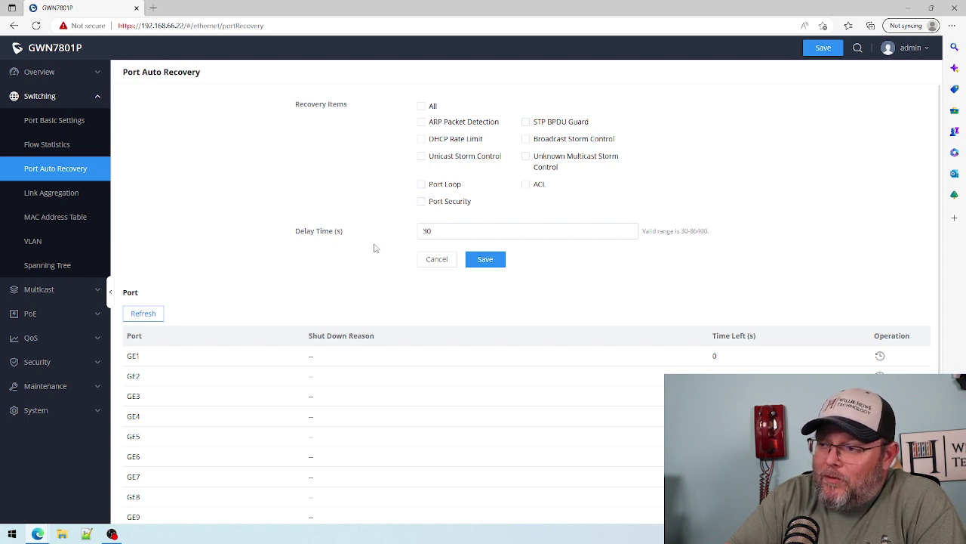
- Review the Link Aggregation Port Settings, LACP and Group tabs, then the MAC Address Table and VLAN list
left_click(89, 198)
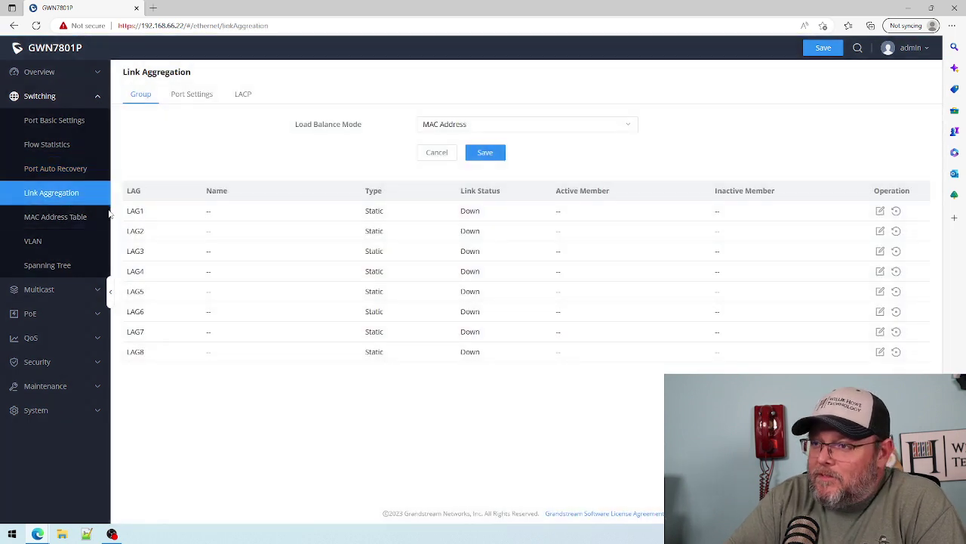
left_click(192, 95)
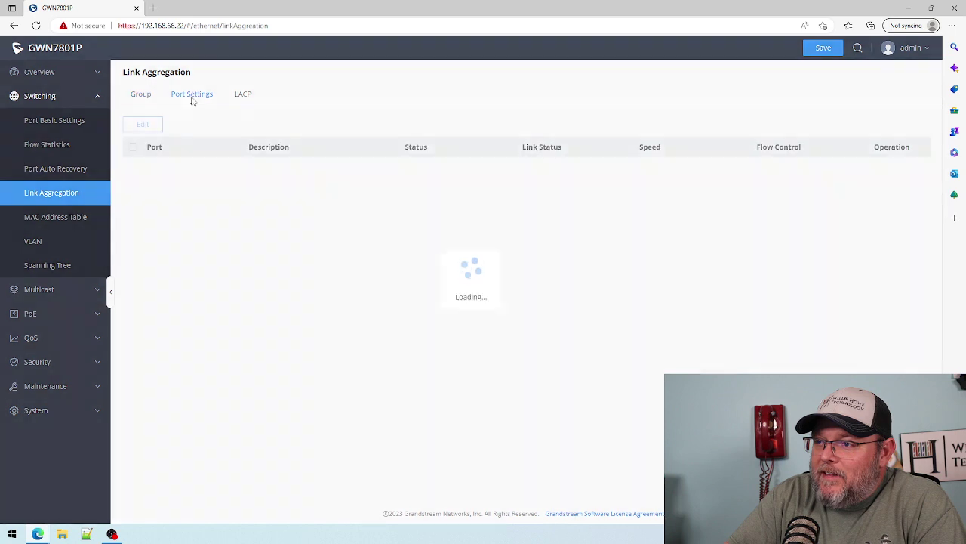
left_click(244, 99)
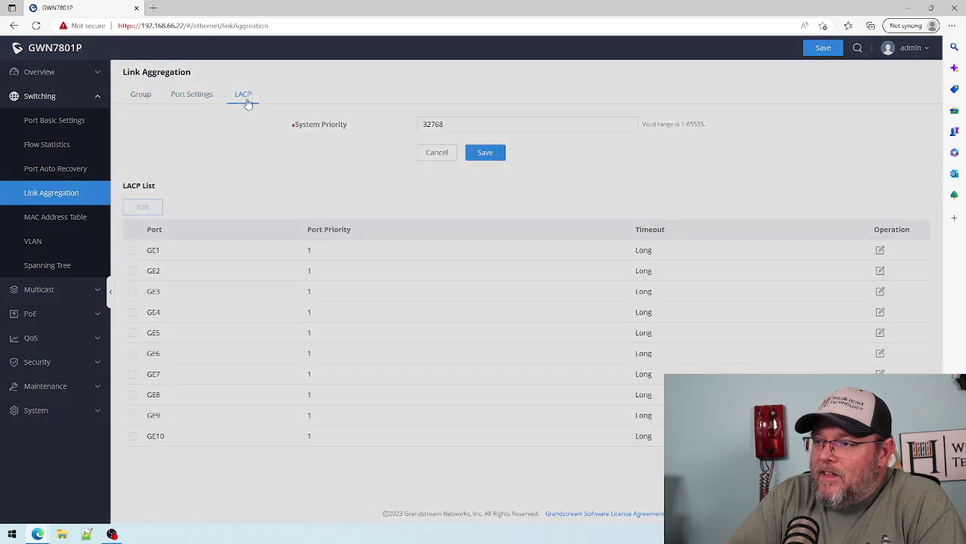
left_click(144, 99)
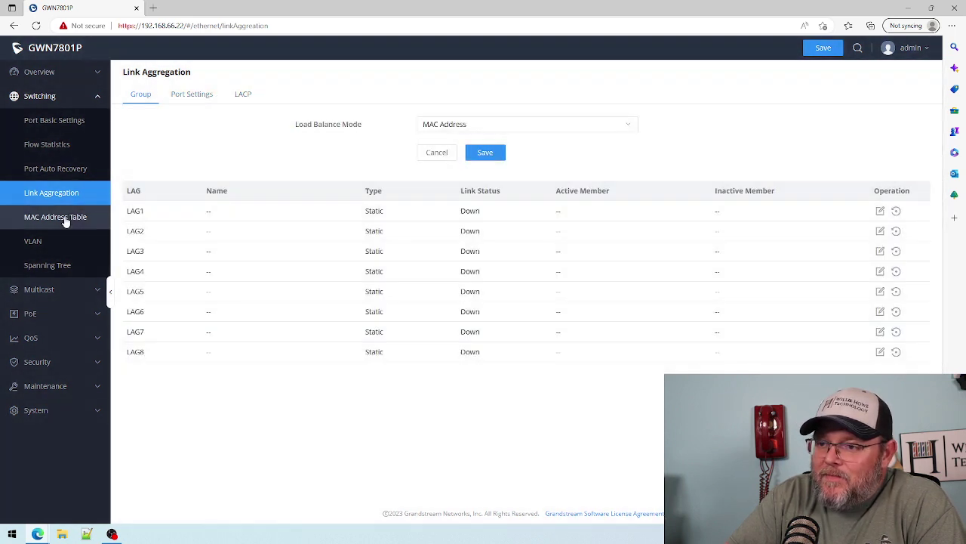
left_click(66, 219)
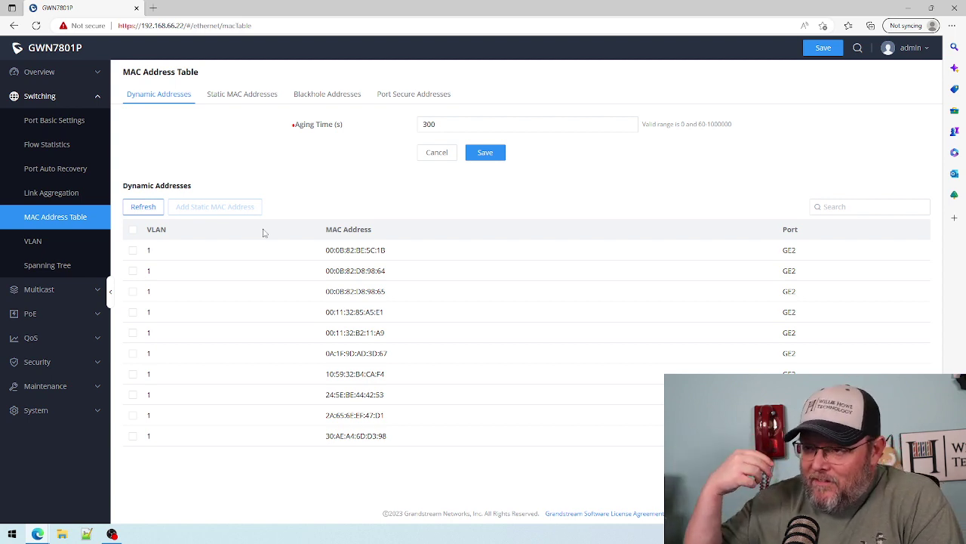
left_click(28, 241)
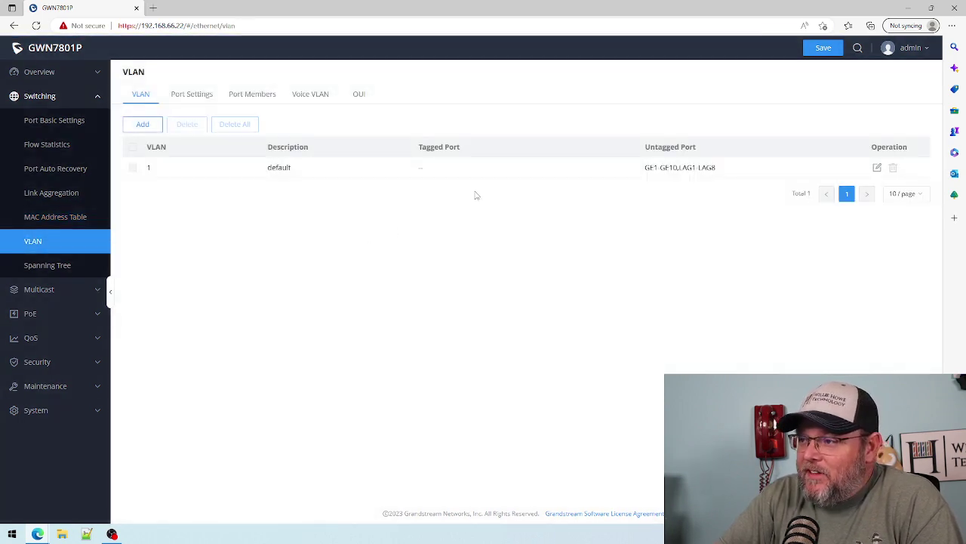
- Look over the VLAN Port Settings, Port Members, Voice VLAN and OUI tabs, then go to Spanning Tree
left_click(180, 95)
left_click(255, 95)
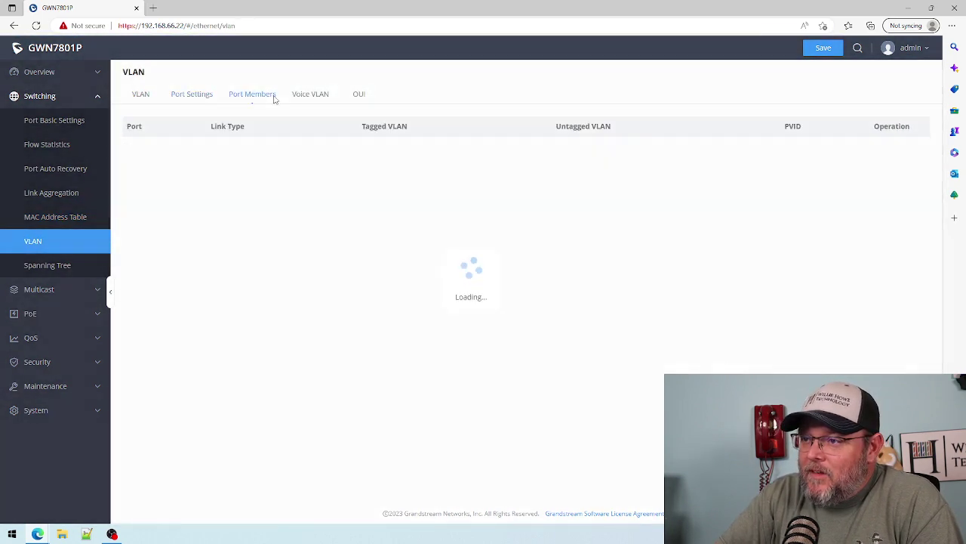
left_click(310, 95)
left_click(361, 97)
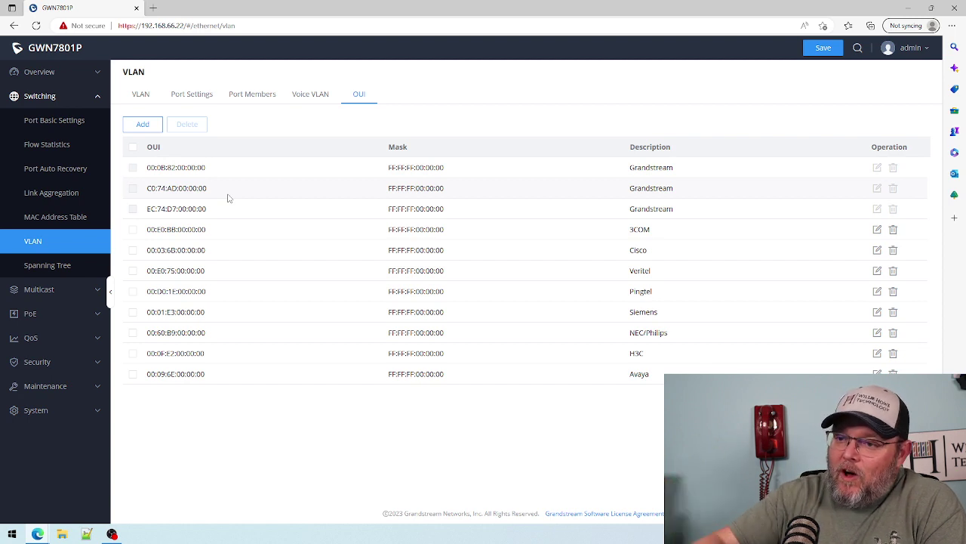
left_click(302, 99)
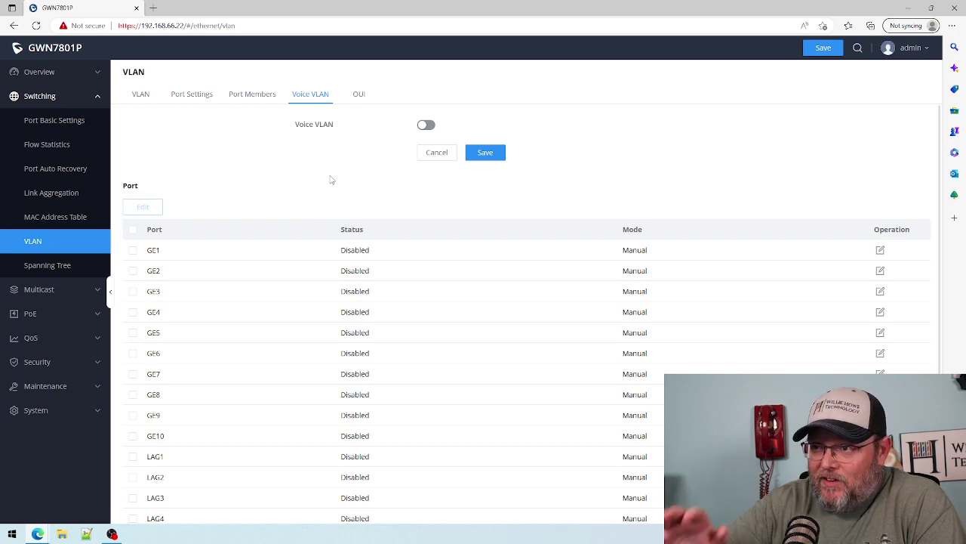
left_click(141, 96)
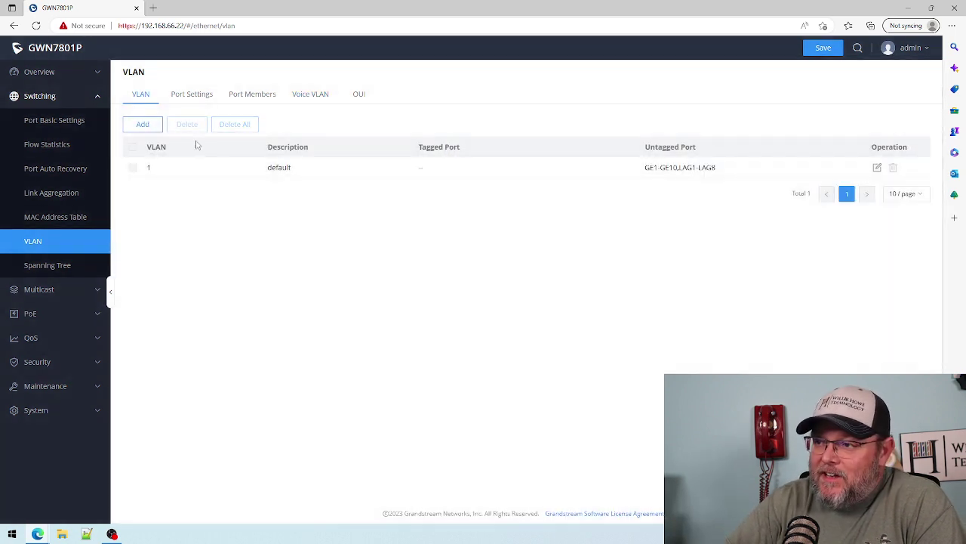
left_click(65, 265)
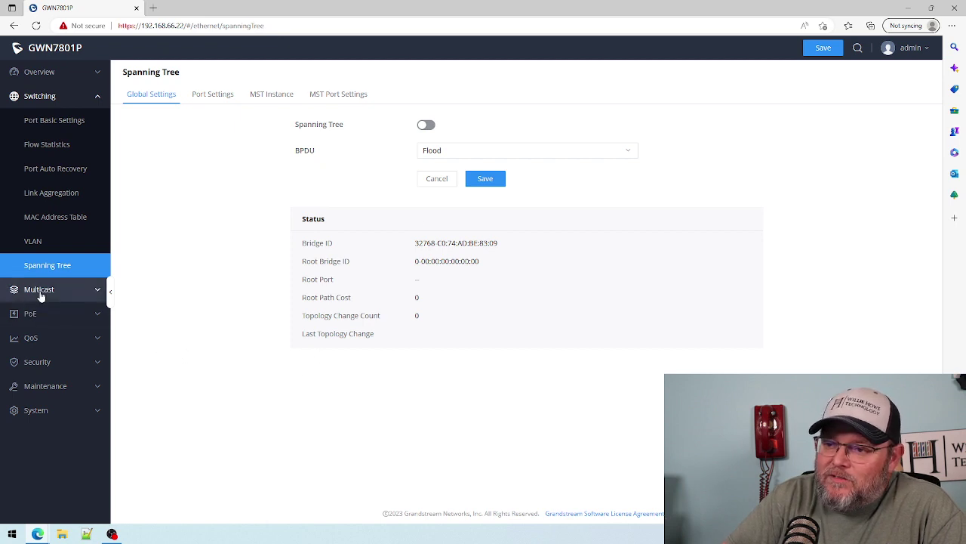
- Check IGMP Snooping's router ports, multicast addresses, policies and group limits, then go to MLD Snooping
left_click(42, 291)
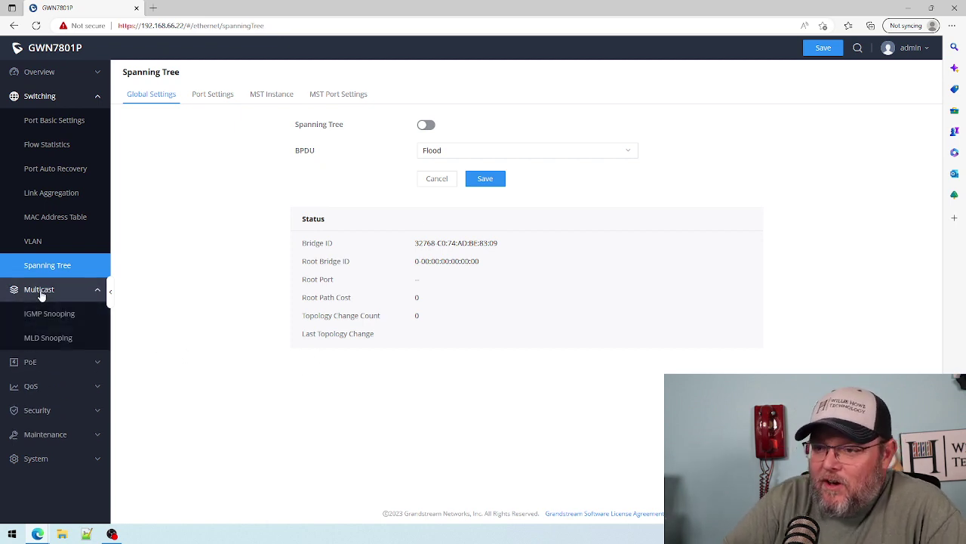
left_click(59, 313)
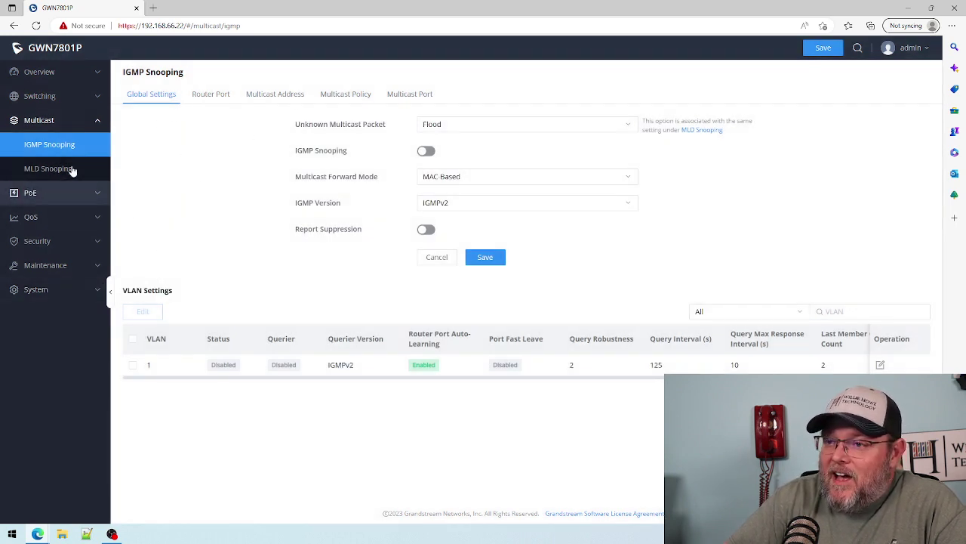
left_click(210, 94)
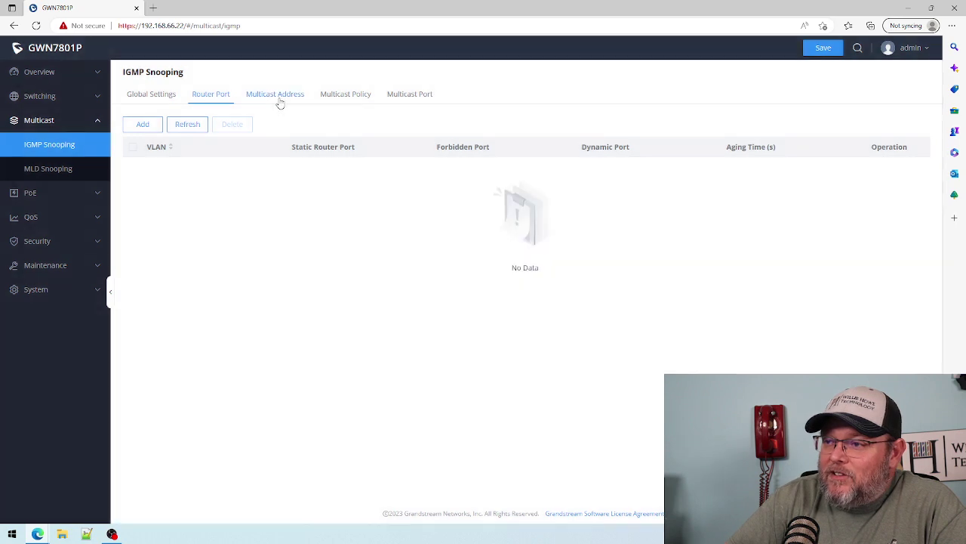
left_click(276, 96)
left_click(349, 97)
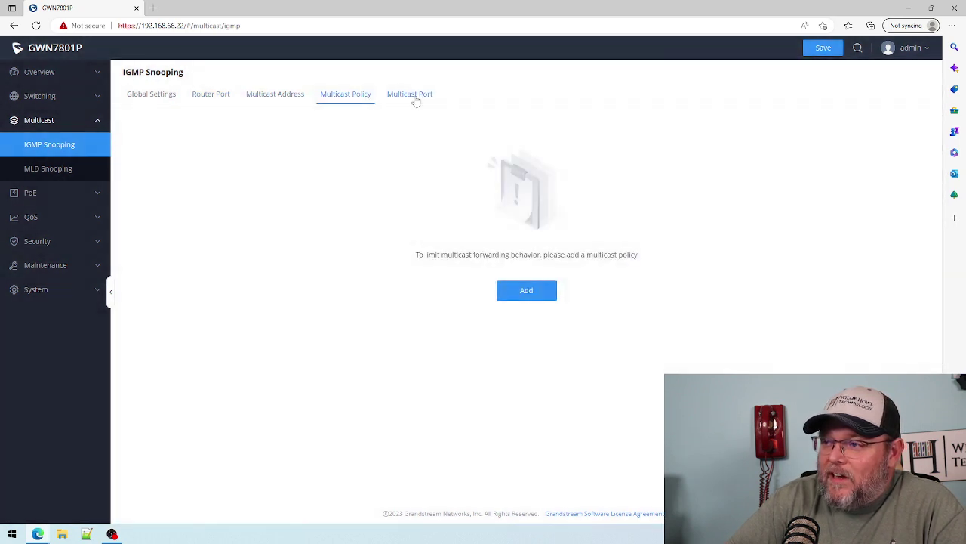
left_click(414, 96)
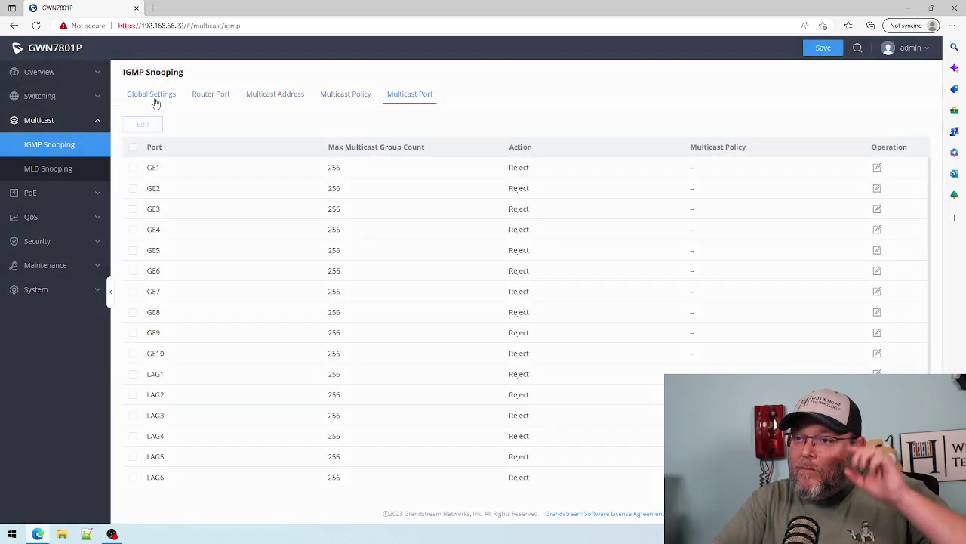
left_click(154, 96)
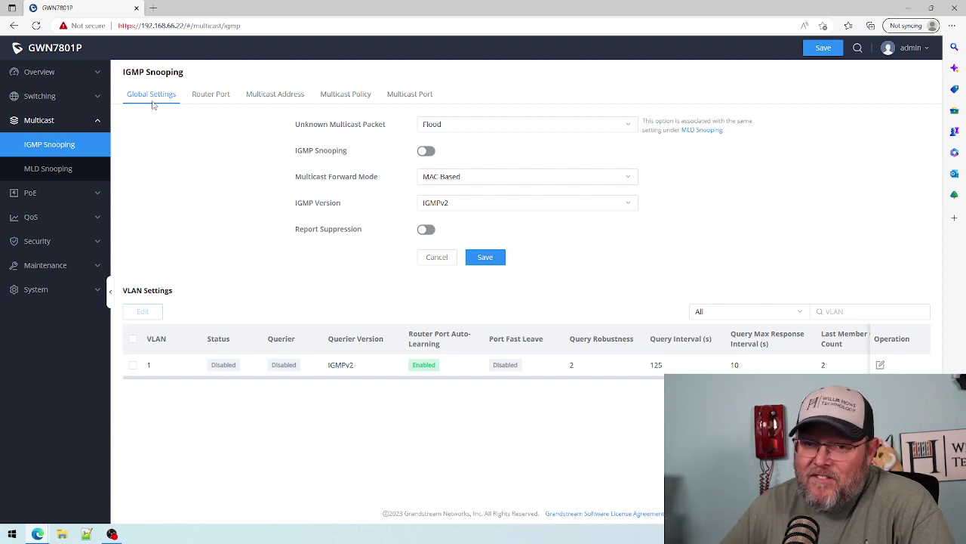
left_click(65, 168)
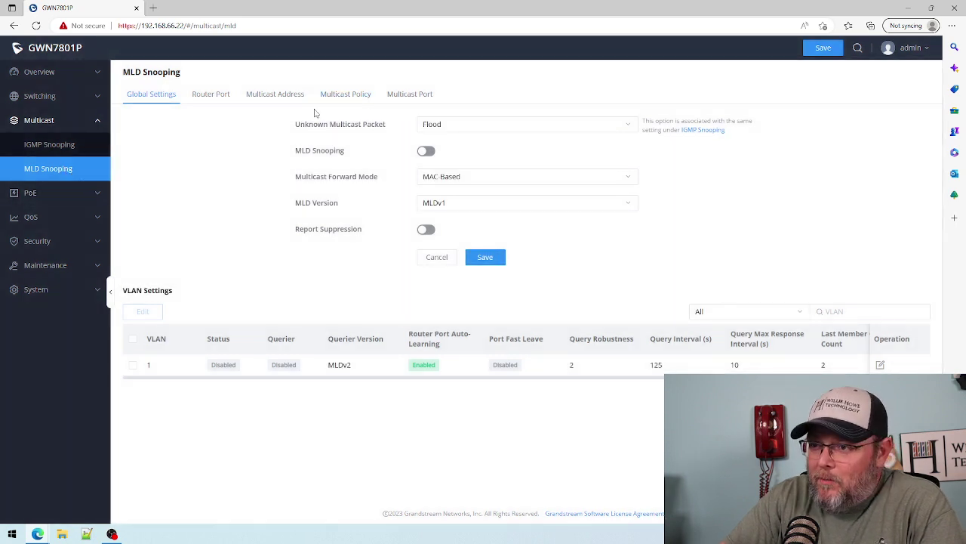
- Compare PoE Global Power Supply Info (120W, 20W remaining) with its Settings tab, then view PoE Interface
left_click(65, 193)
left_click(41, 217)
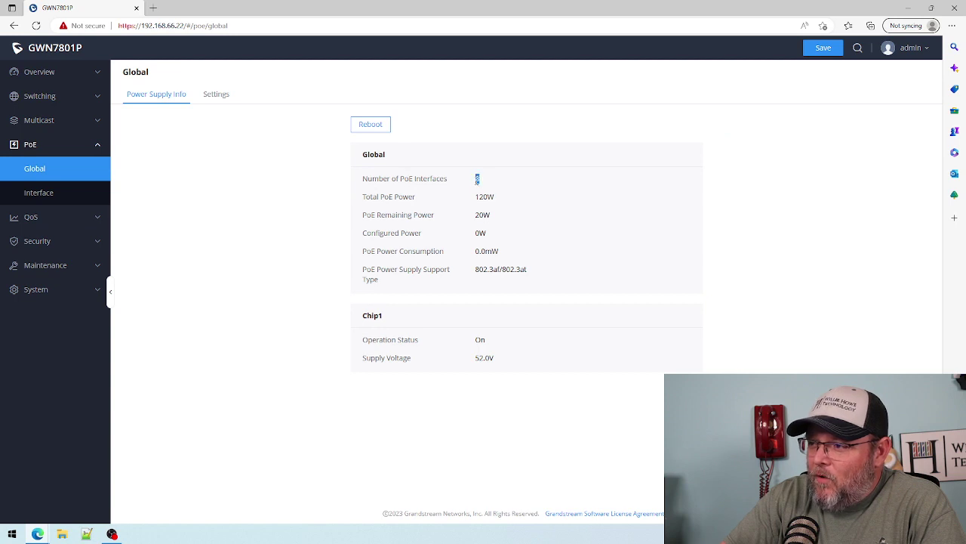
left_click(477, 219)
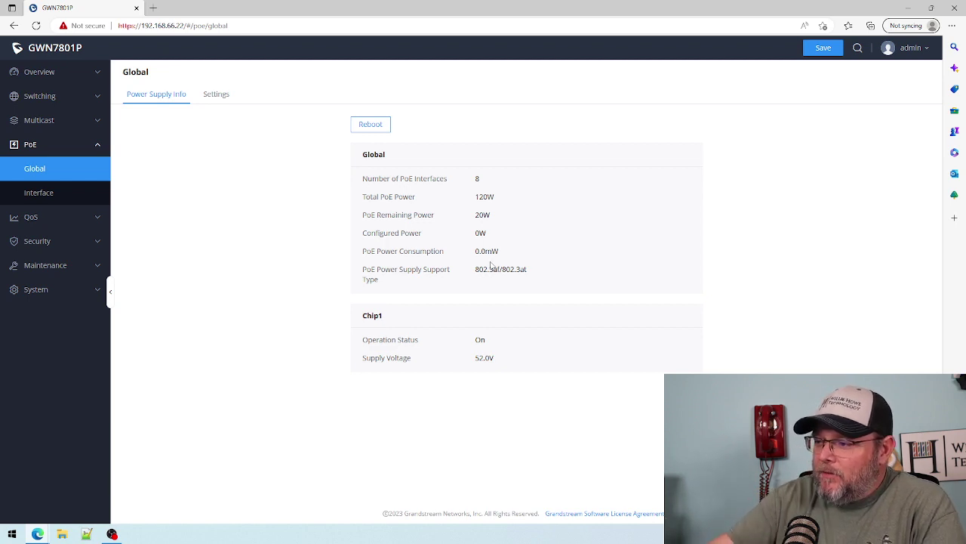
left_click(216, 94)
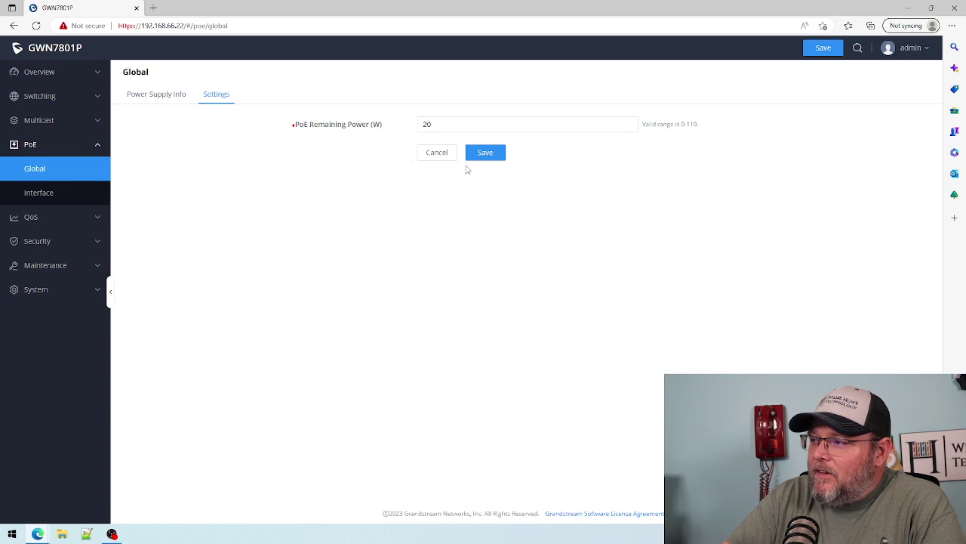
left_click(156, 96)
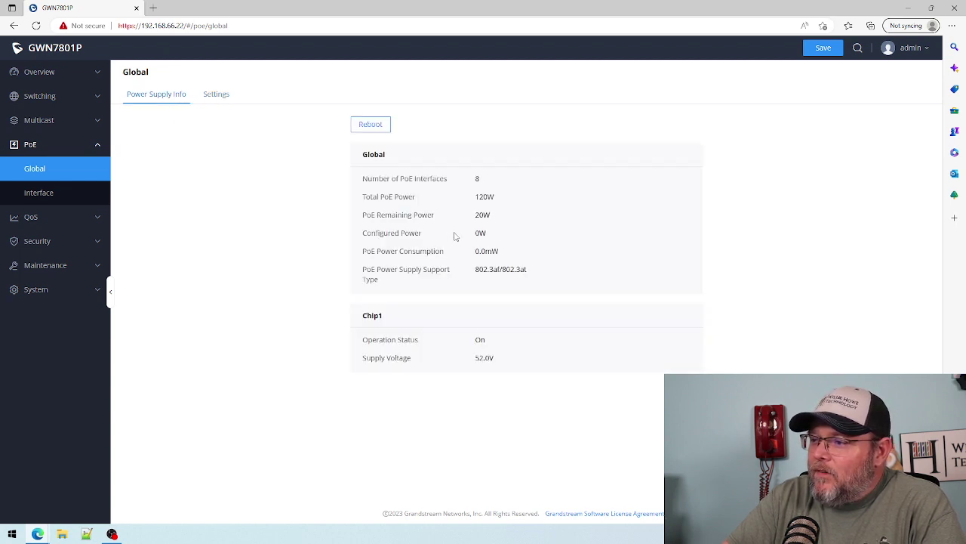
left_click(212, 94)
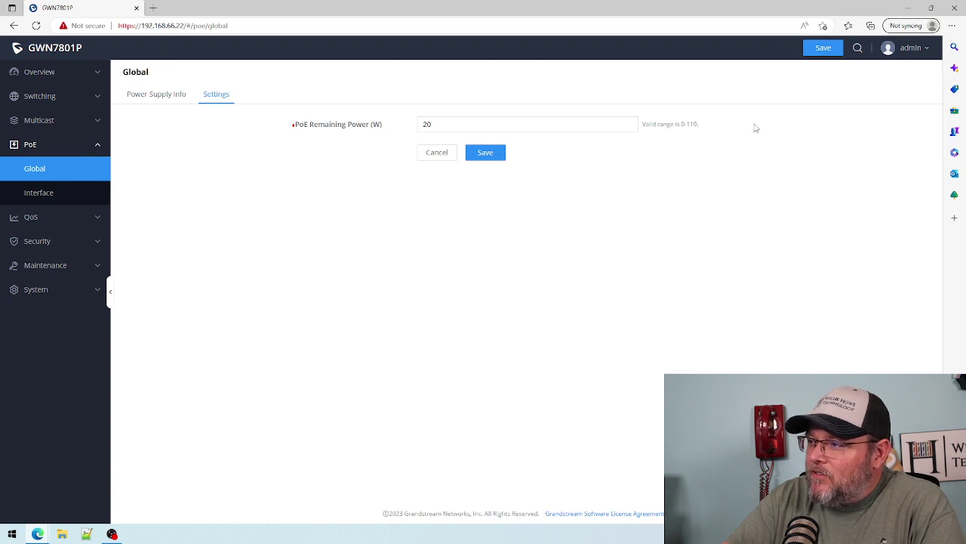
left_click(174, 95)
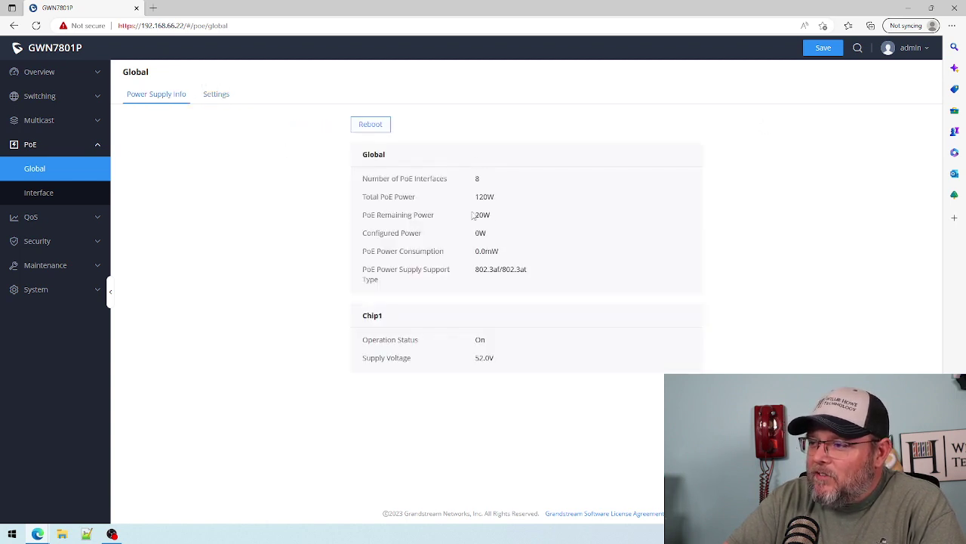
left_click(45, 195)
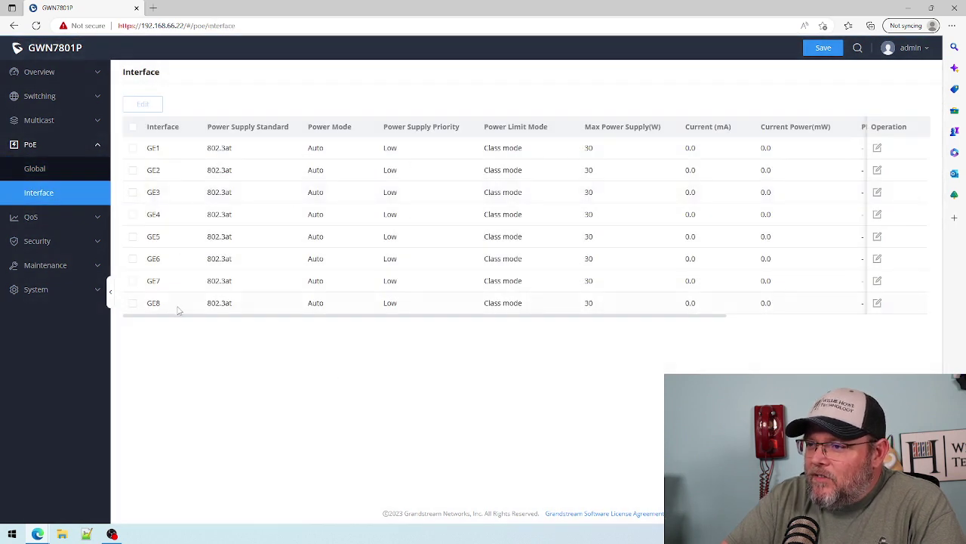
- Check QoS Port Priority and the IP and CoS priority mappings, then go to Queue Scheduling
left_click(29, 219)
left_click(51, 245)
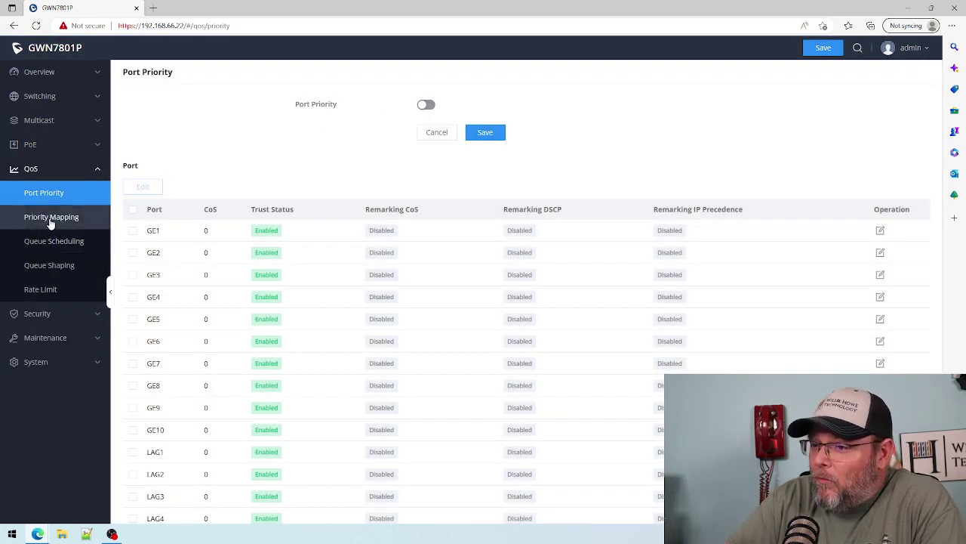
left_click(51, 218)
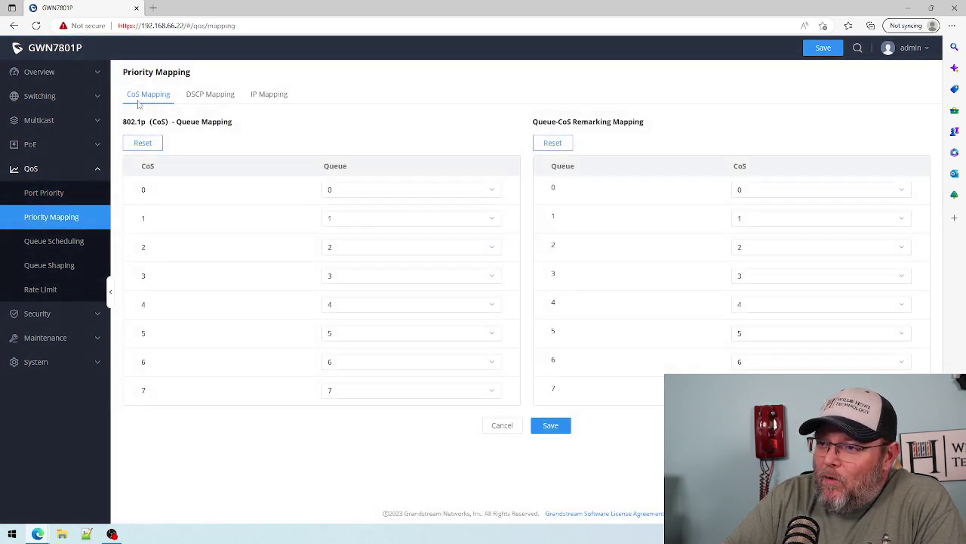
left_click(257, 102)
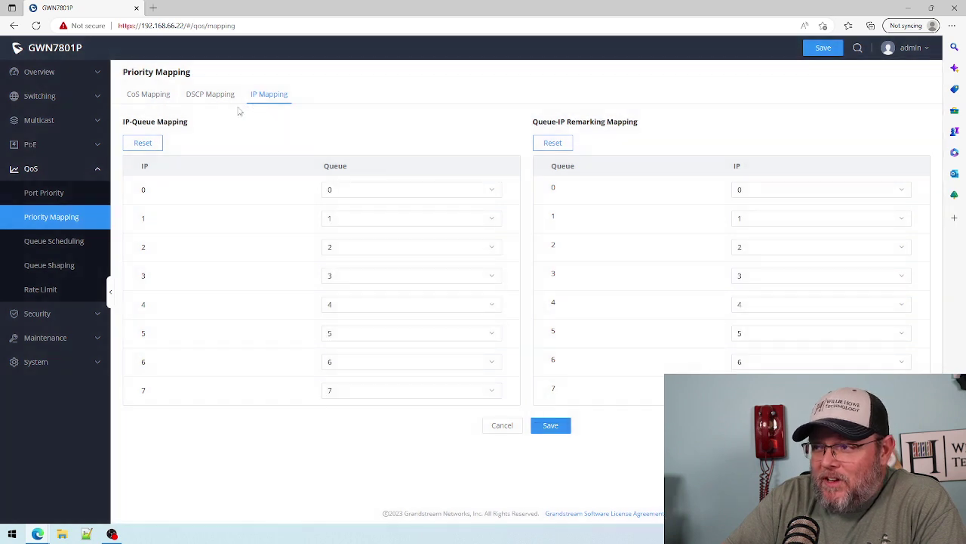
left_click(145, 100)
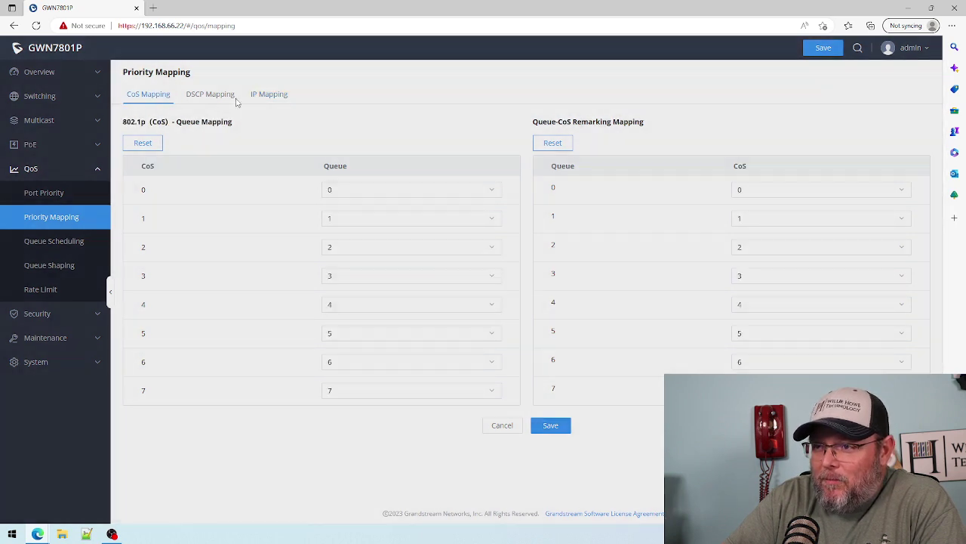
left_click(68, 240)
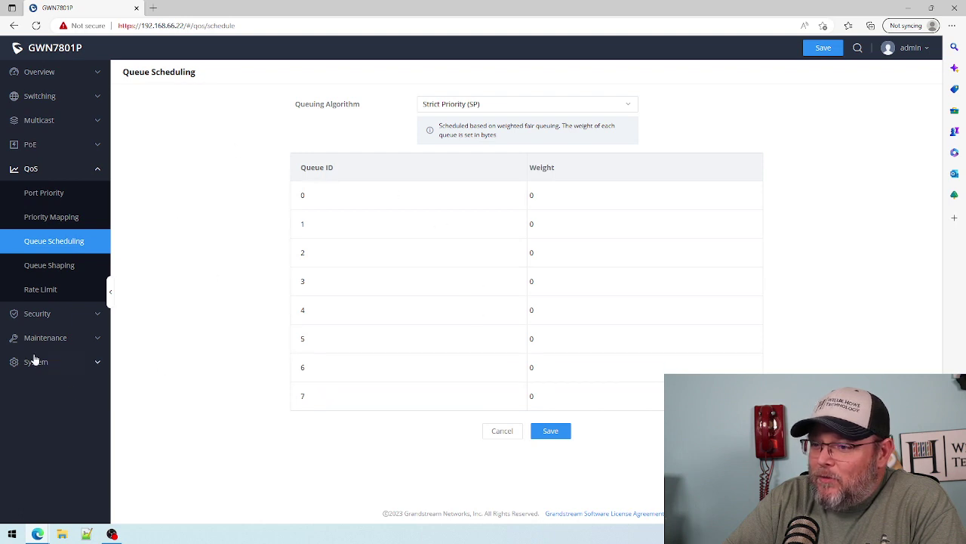
- Review Queue Shaping and Rate Limit, highlighting the Kbps unit of Ingress CIR
left_click(49, 267)
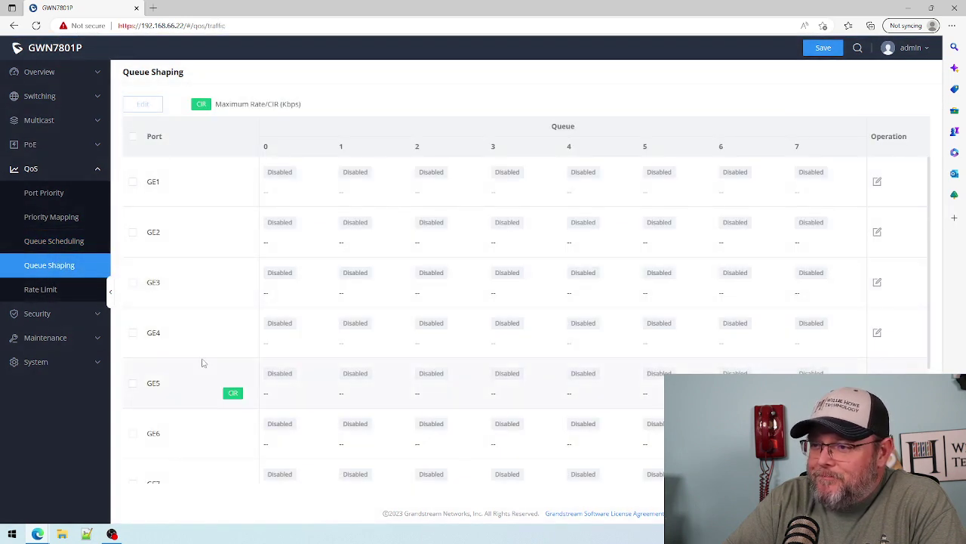
left_click(41, 288)
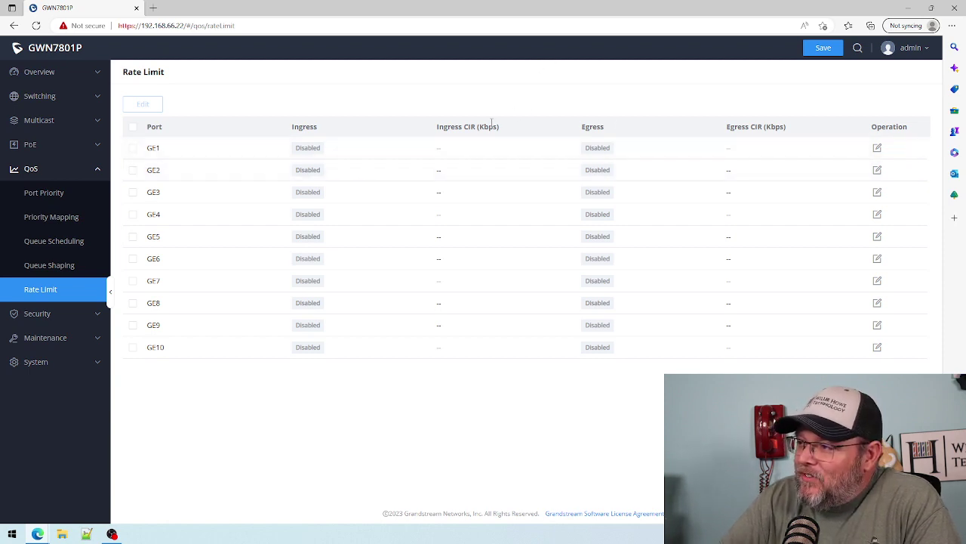
left_click_drag(477, 126, 499, 126)
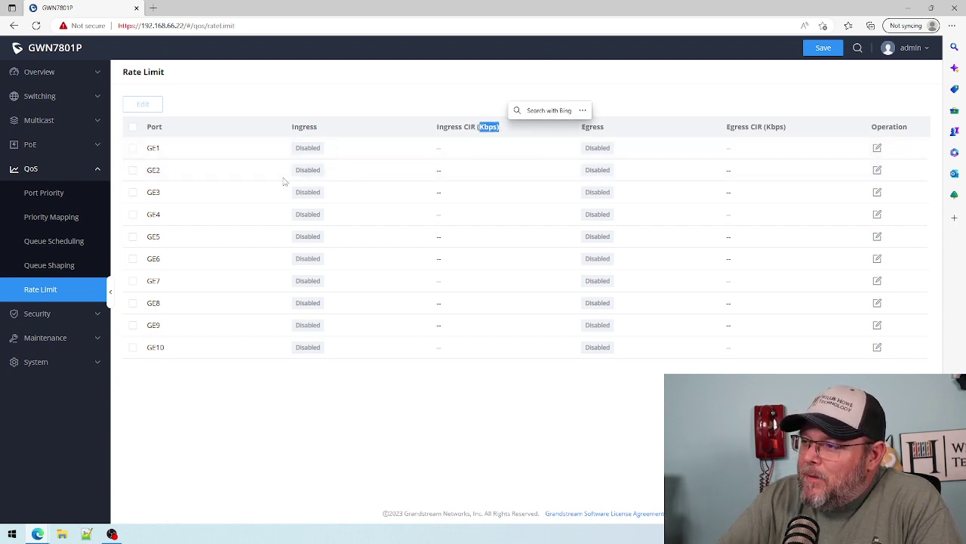
- Browse Storm Control, Port Security with its secure MAC list, and Port Isolation, then go to ACL
left_click(60, 314)
left_click(59, 340)
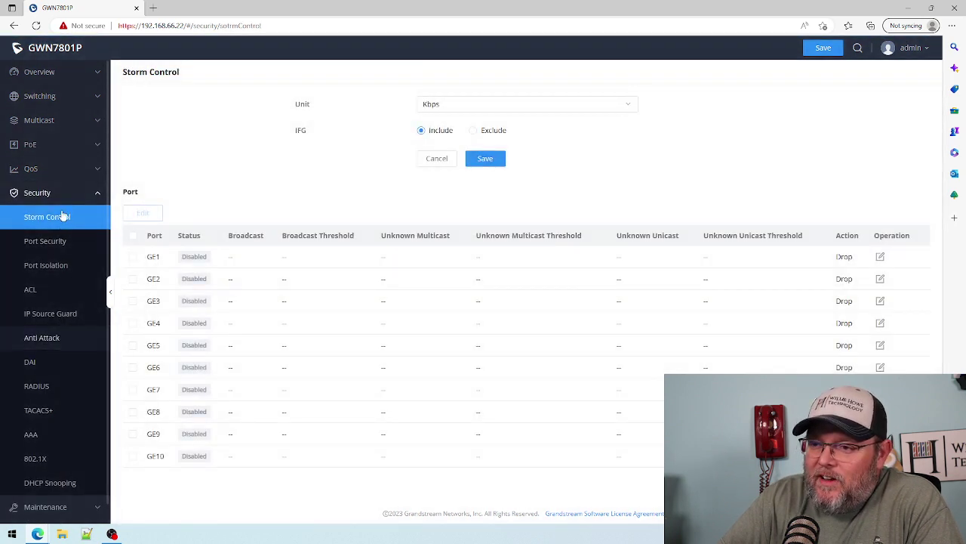
left_click(46, 241)
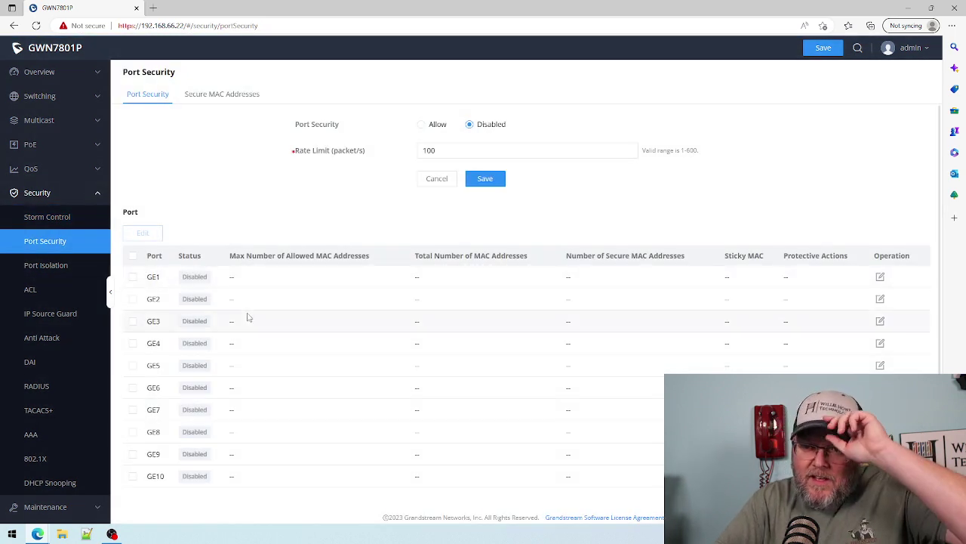
left_click(48, 266)
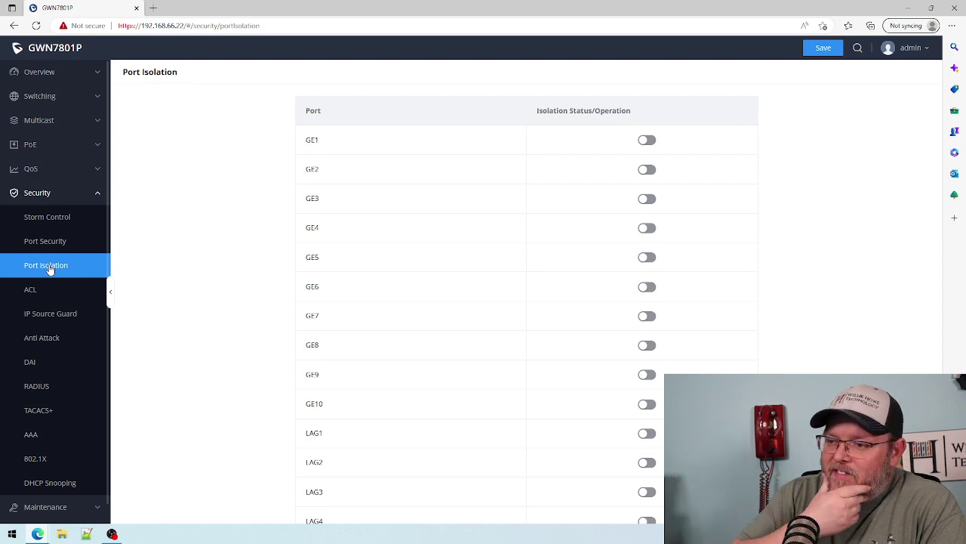
left_click(50, 248)
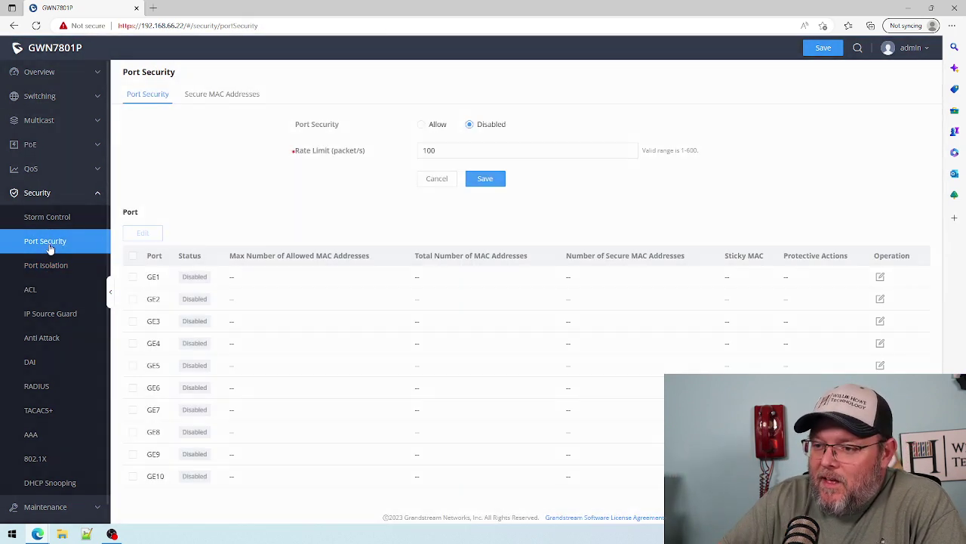
left_click(215, 97)
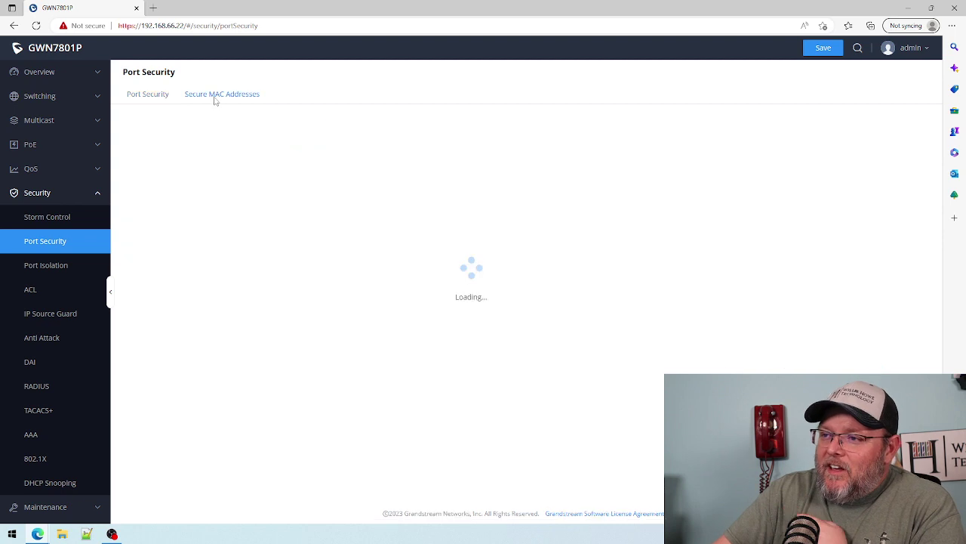
left_click(154, 97)
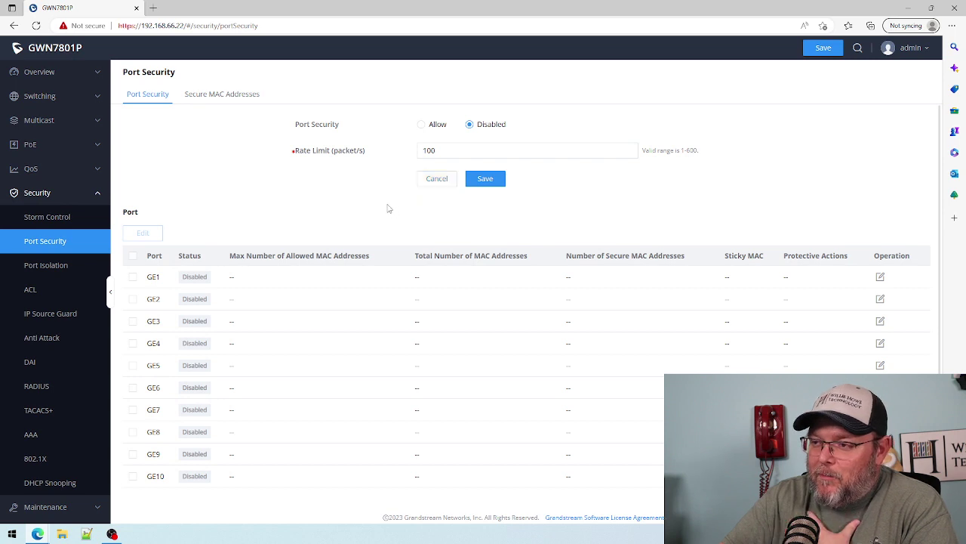
left_click(46, 265)
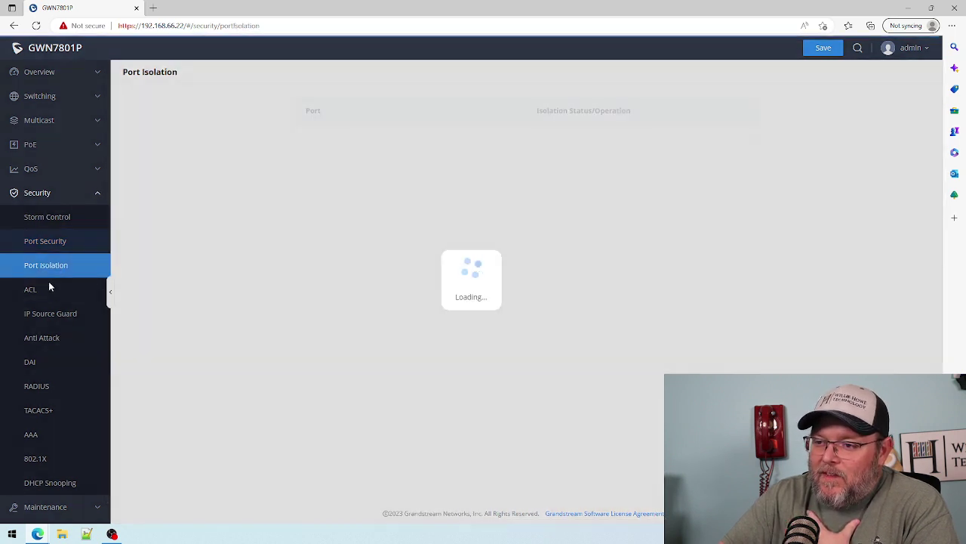
left_click(41, 296)
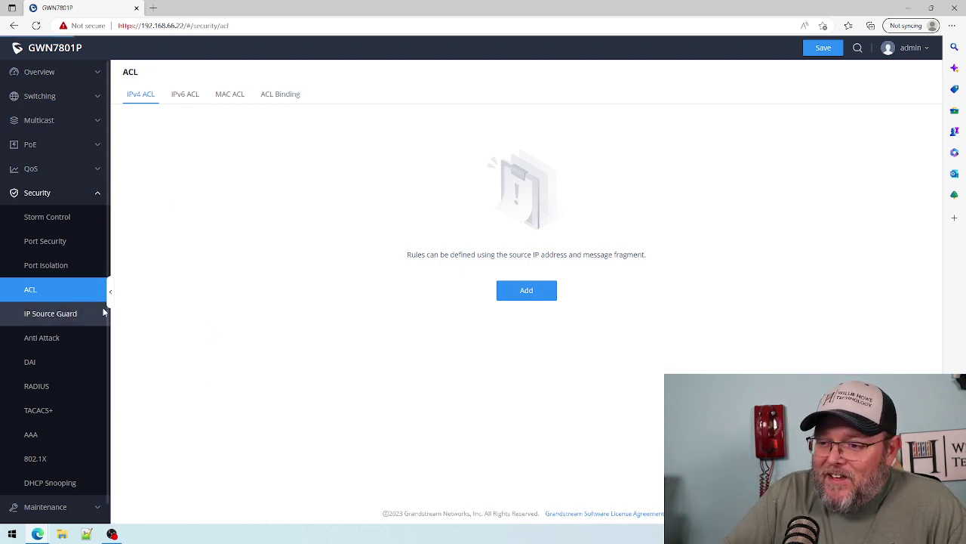
- Look over the IP Source Guard, Anti Attack and DAI security pages
left_click(56, 317)
left_click(39, 341)
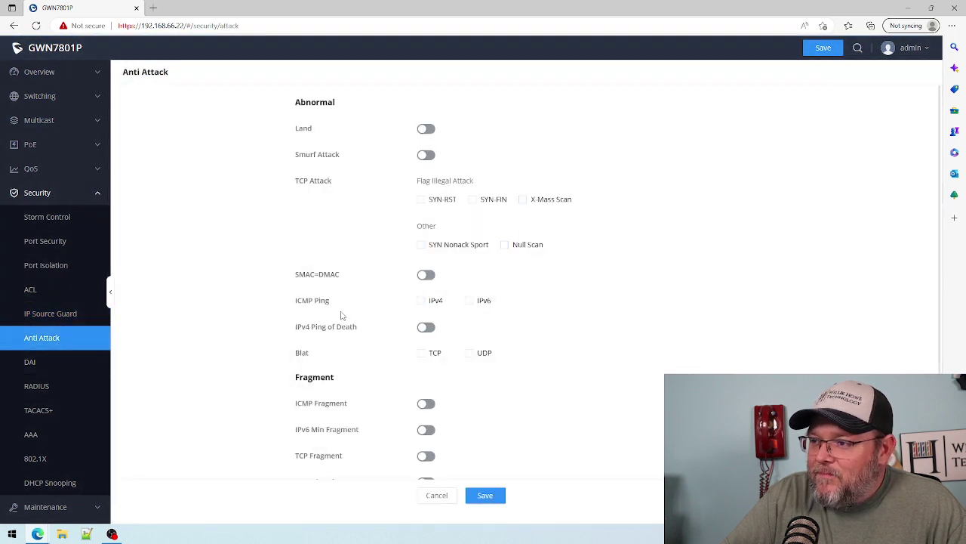
scroll(341, 314, "down", 1)
scroll(341, 316, "up", 1)
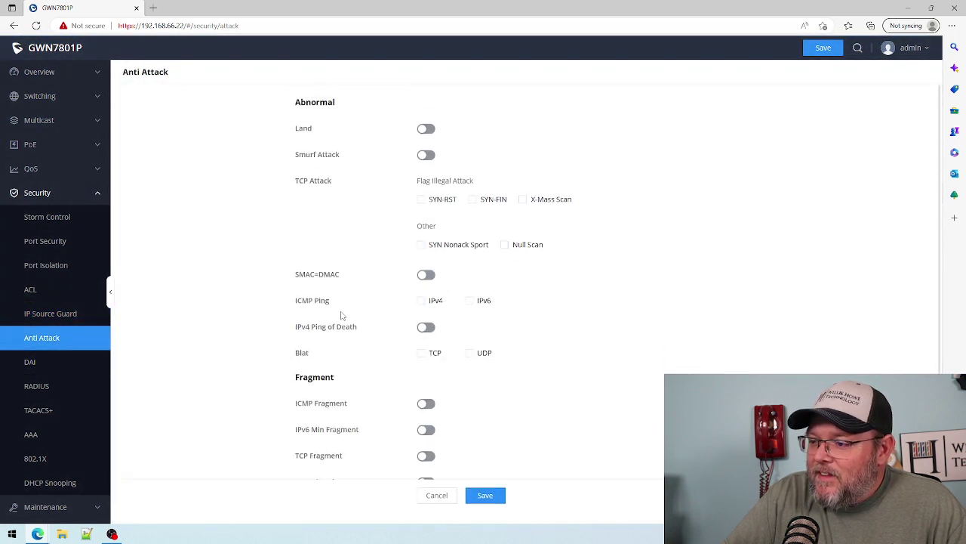
left_click(42, 363)
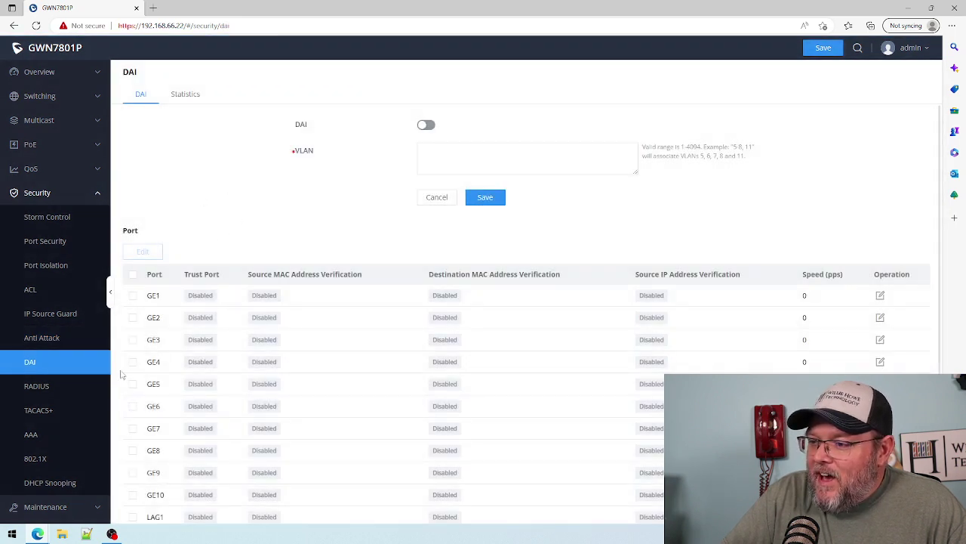
- View RADIUS, AAA, 802.1X and DHCP Snooping, then collapse Security and expand Maintenance
left_click(50, 391)
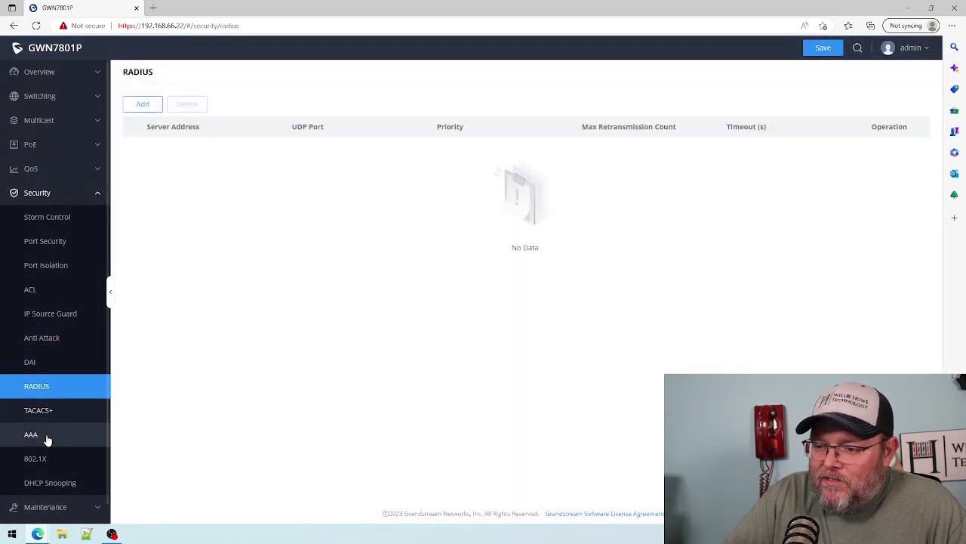
left_click(46, 436)
left_click(45, 459)
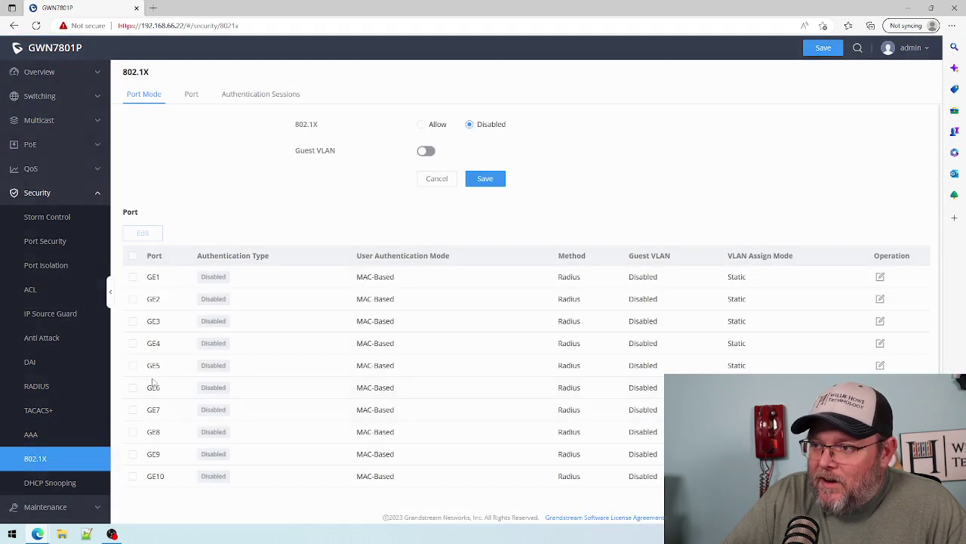
left_click(52, 484)
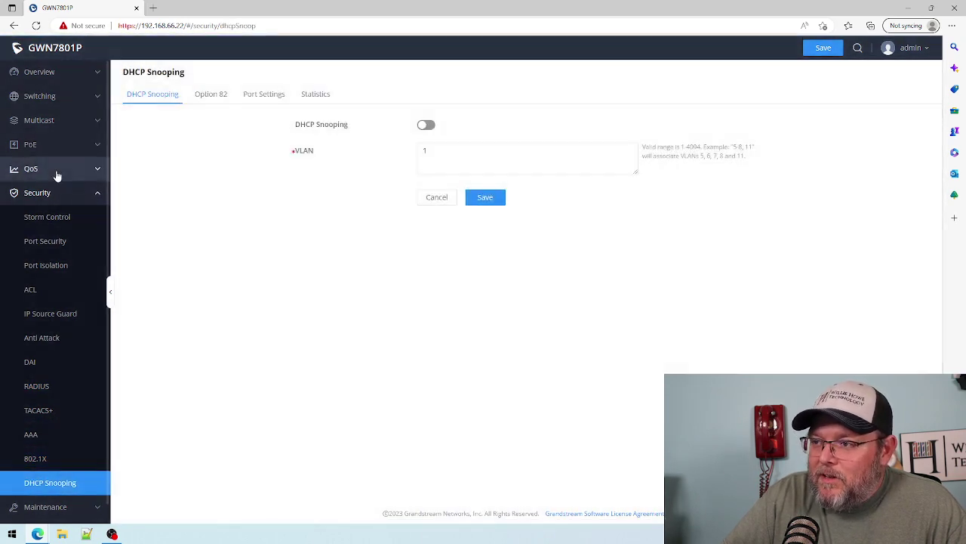
left_click(51, 195)
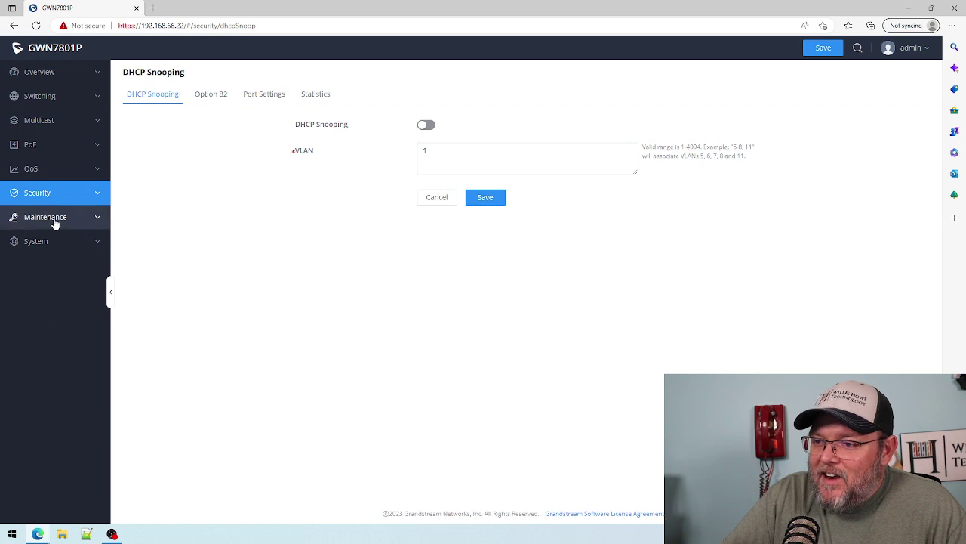
left_click(54, 220)
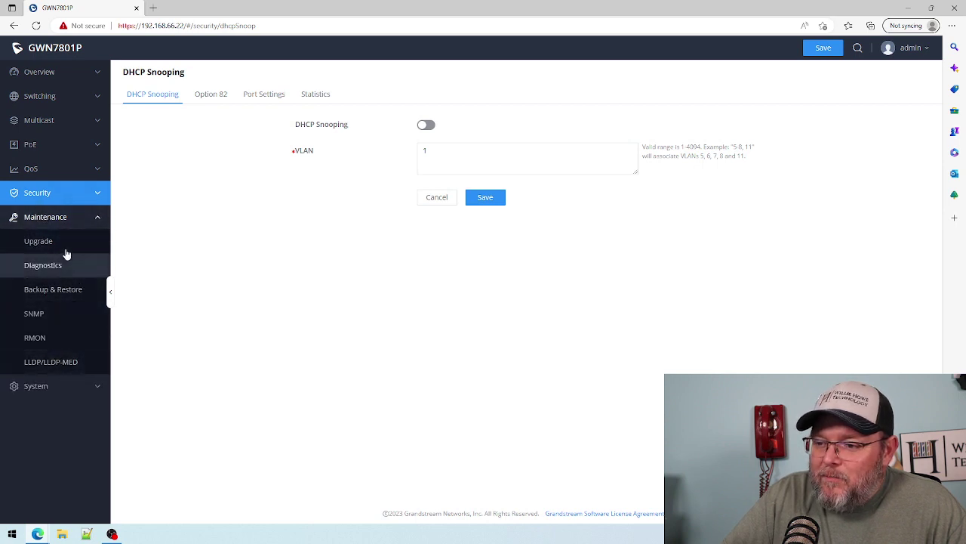
- Check Upgrade and the Diagnostics logs, fiber module, ping, traceroute and mirroring tabs, then go to Backup & Restore
left_click(43, 241)
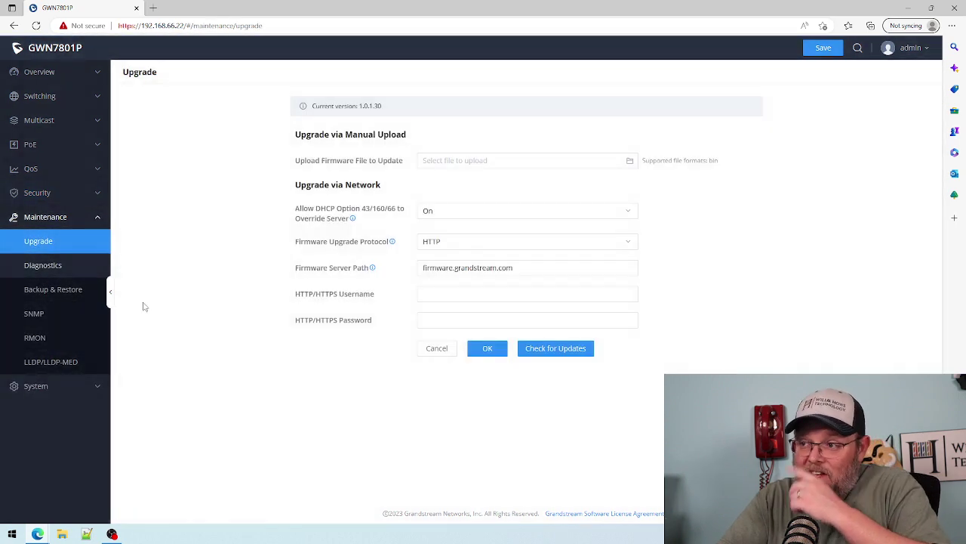
left_click(60, 268)
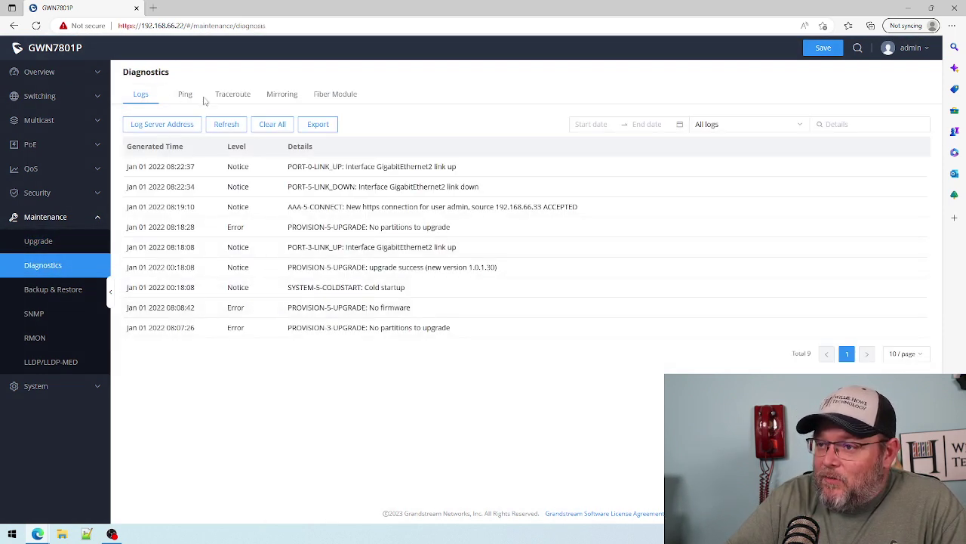
left_click(345, 101)
left_click(143, 96)
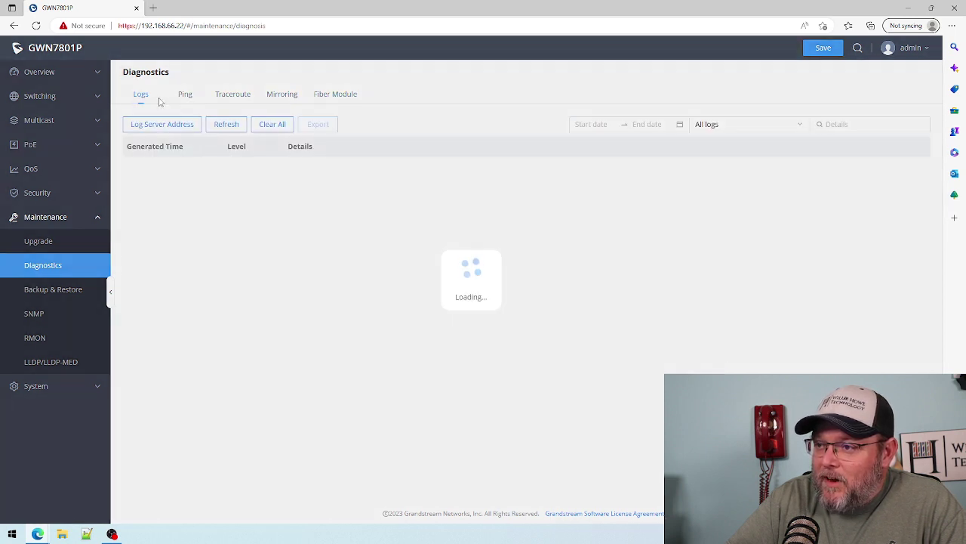
left_click(185, 97)
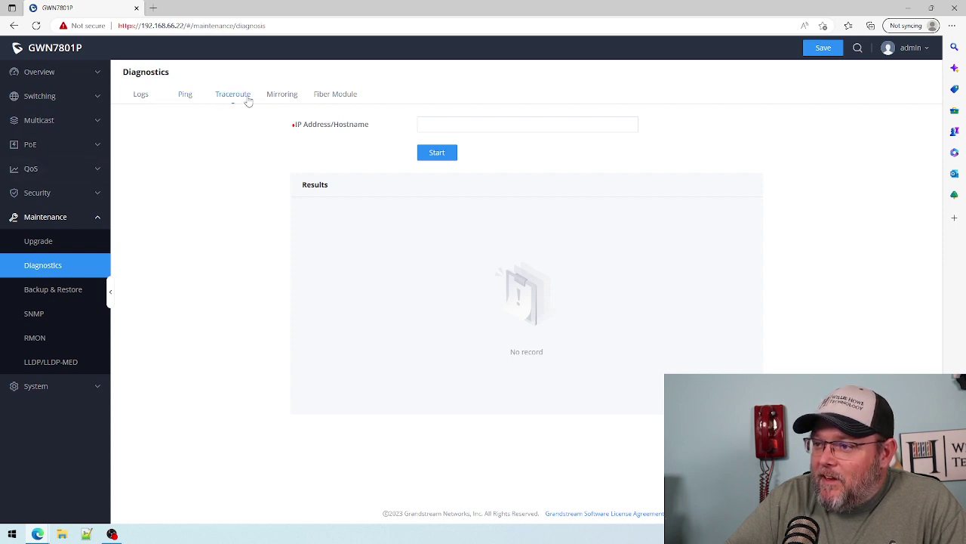
left_click(248, 97)
left_click(281, 98)
left_click(142, 97)
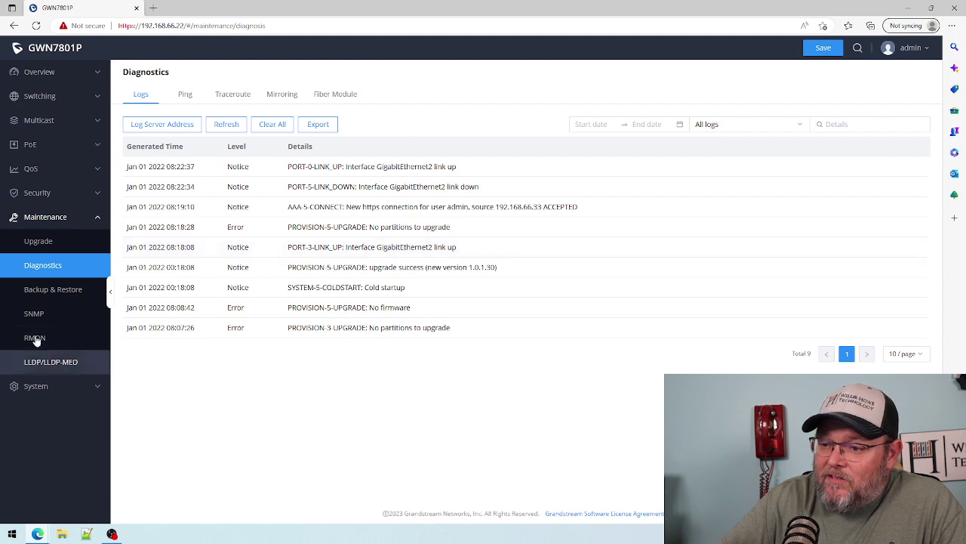
left_click(45, 295)
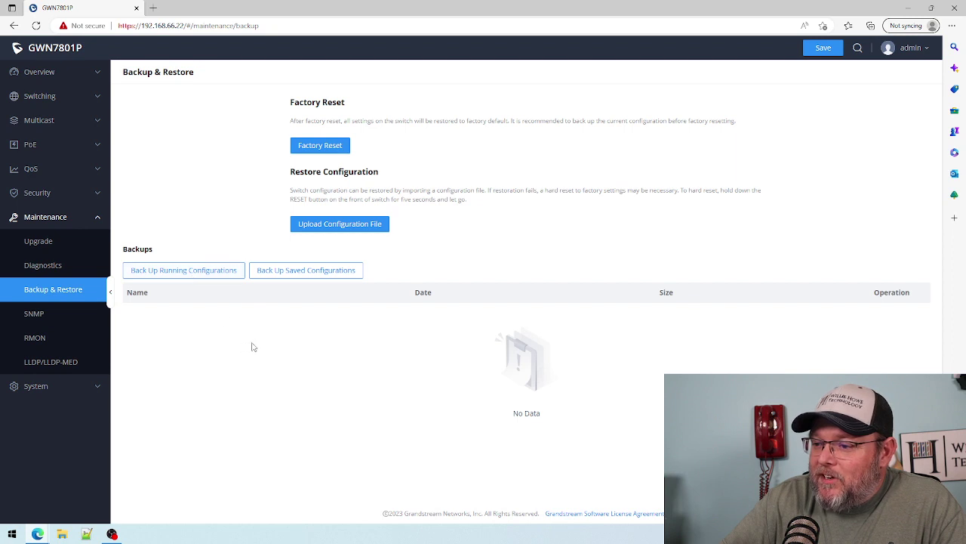
- Back up the running configuration as a .cfg file, then go to SNMP Global Settings
left_click(200, 274)
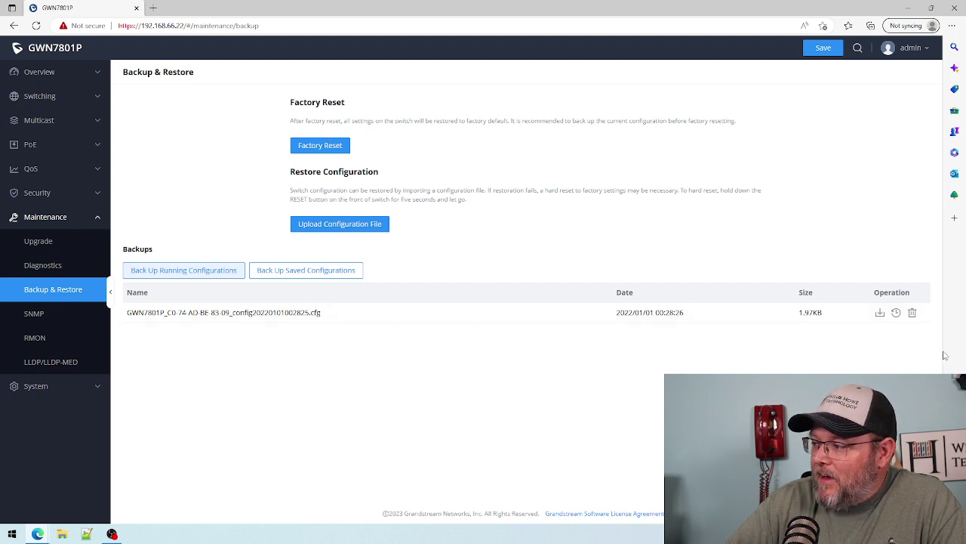
left_click(30, 310)
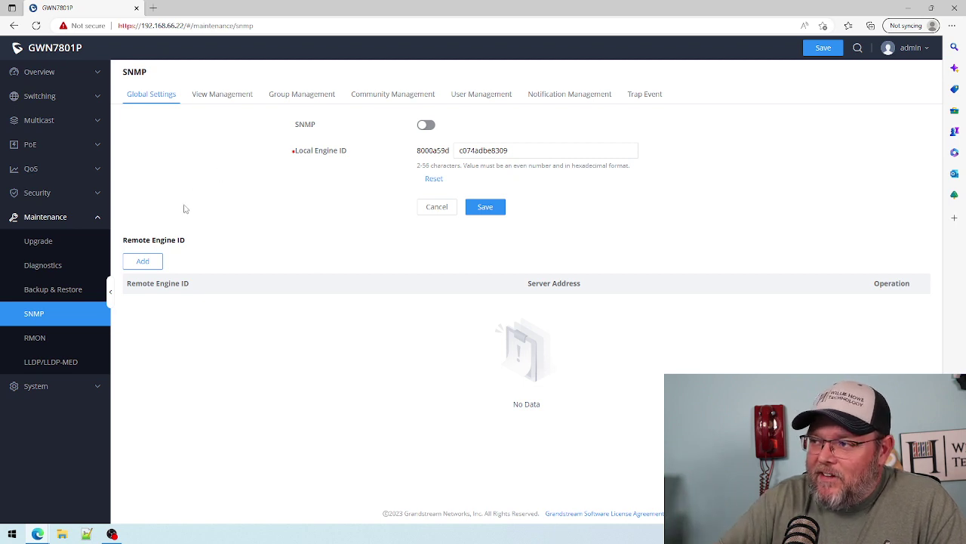
- Pass through RMON and LLDP/LLDP-MED to System > Time Settings, currently manual at UTC+08:00 Beijing
left_click(52, 344)
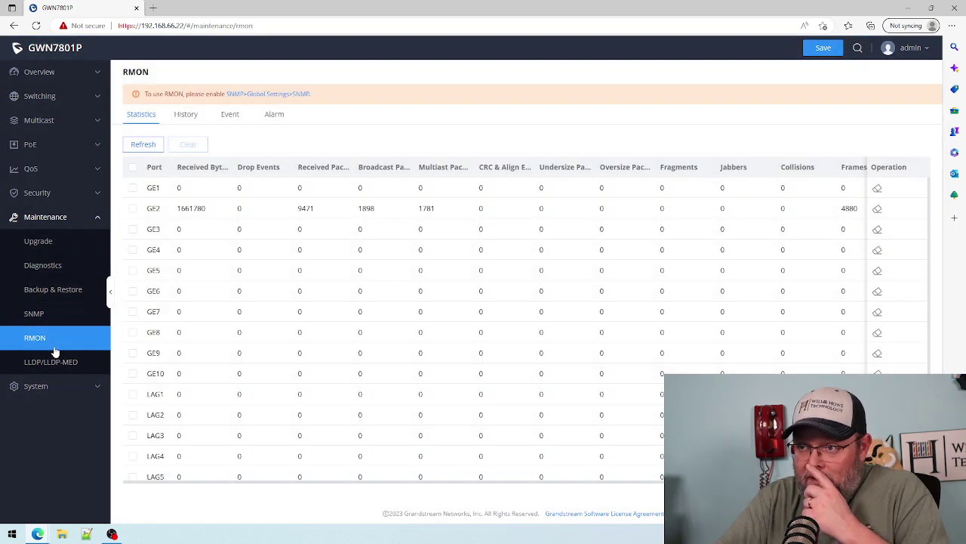
left_click(47, 363)
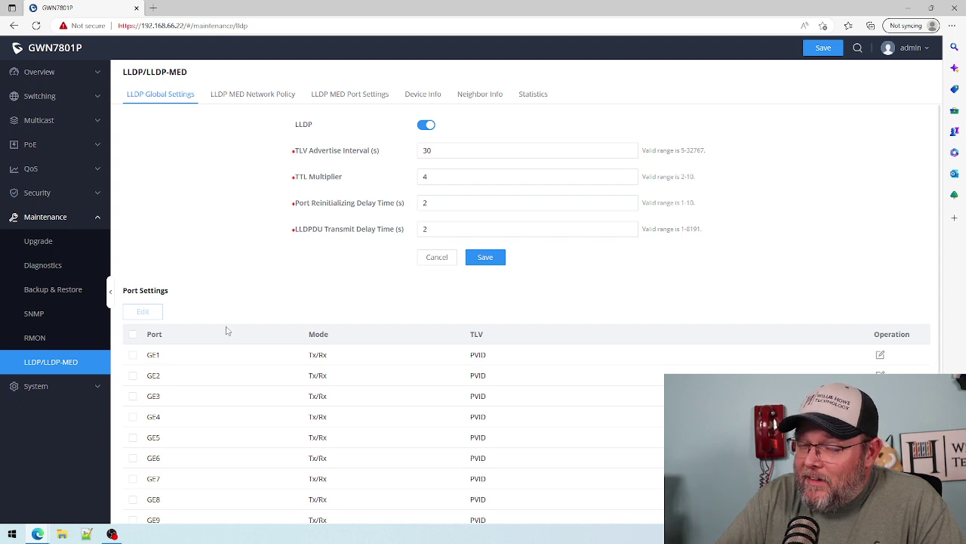
left_click(52, 388)
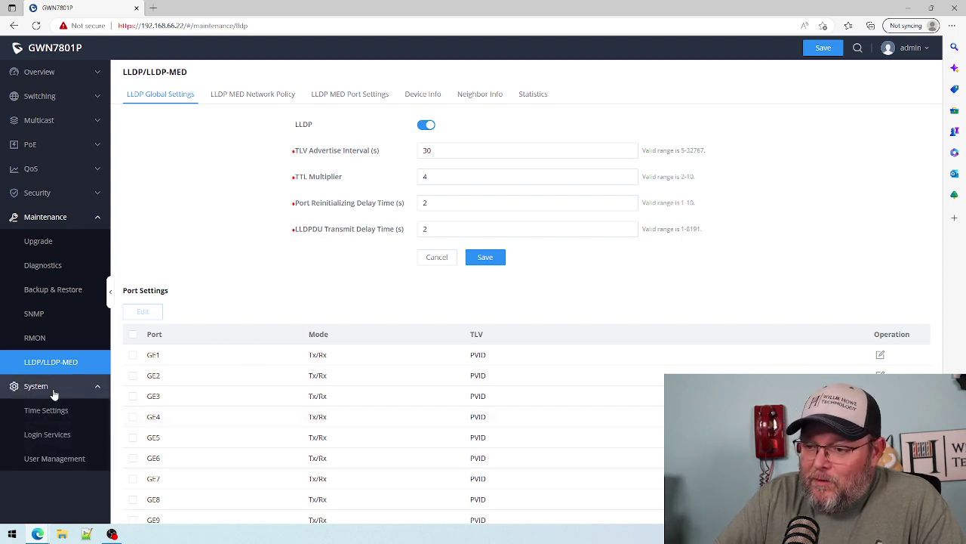
left_click(46, 410)
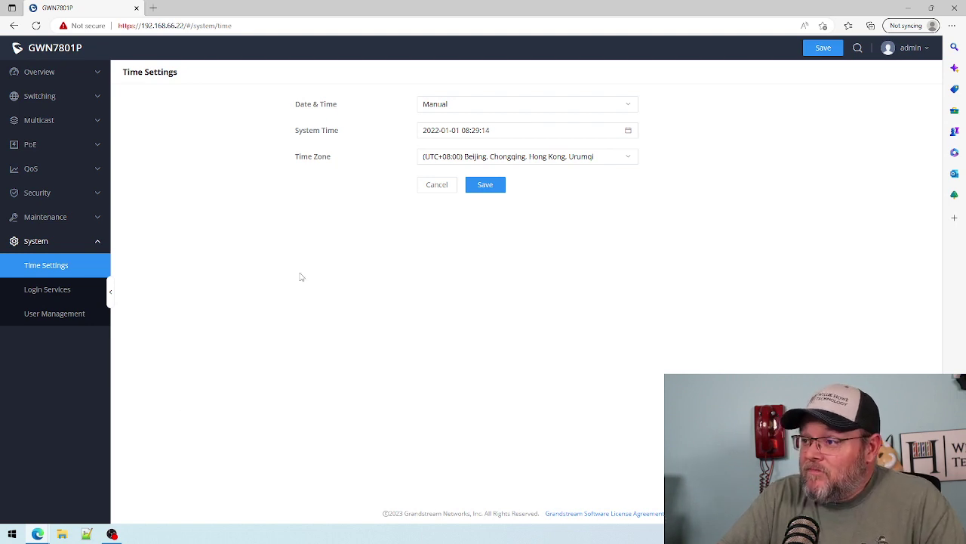
- Switch Date & Time to Automatic (NTP Server) and replace pool.ntp.org with ntp.uiuc.edu
left_click(456, 108)
left_click(456, 140)
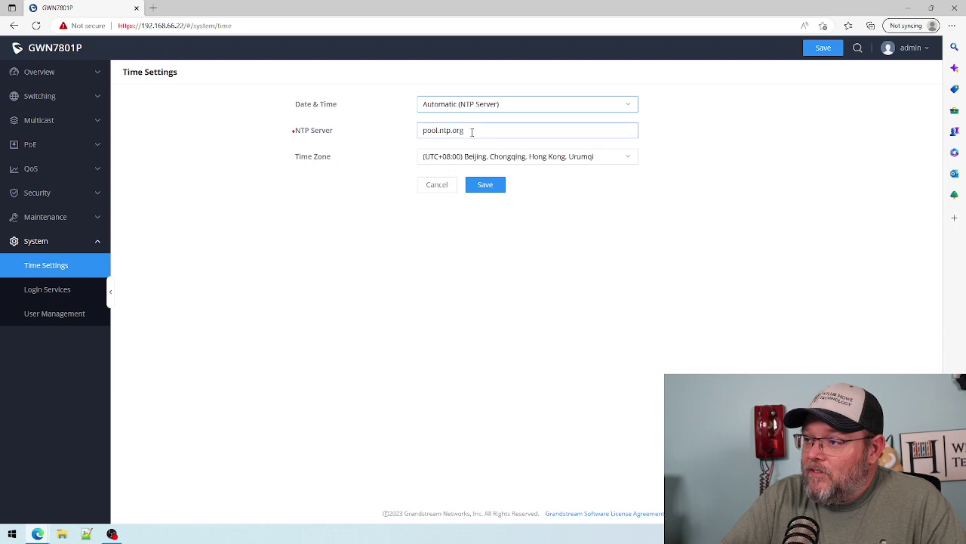
left_click_drag(469, 131, 314, 132)
type("ntp.uiuc.edu")
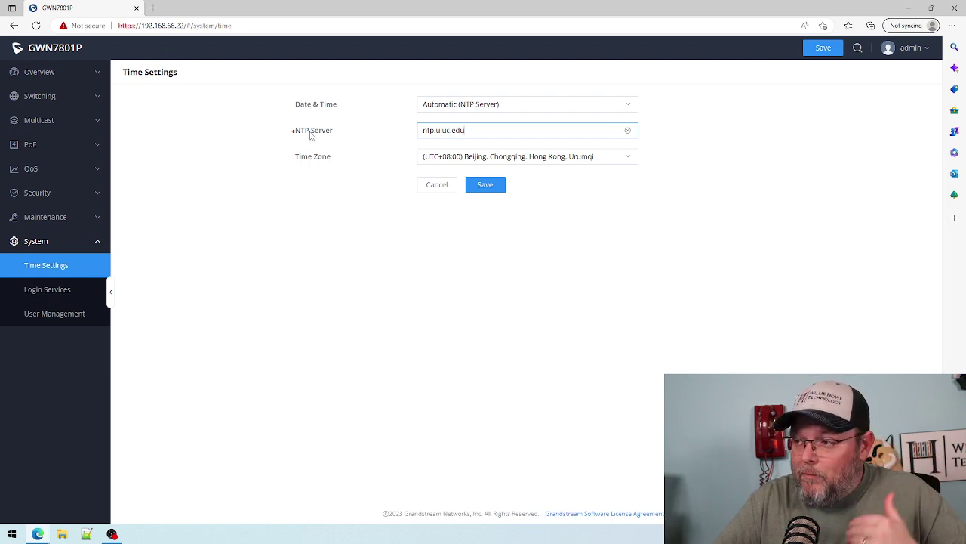
- Choose the Central Time (US & Canada) time zone and save the configuration to the switch
left_click(457, 157)
scroll(521, 239, "down", 1)
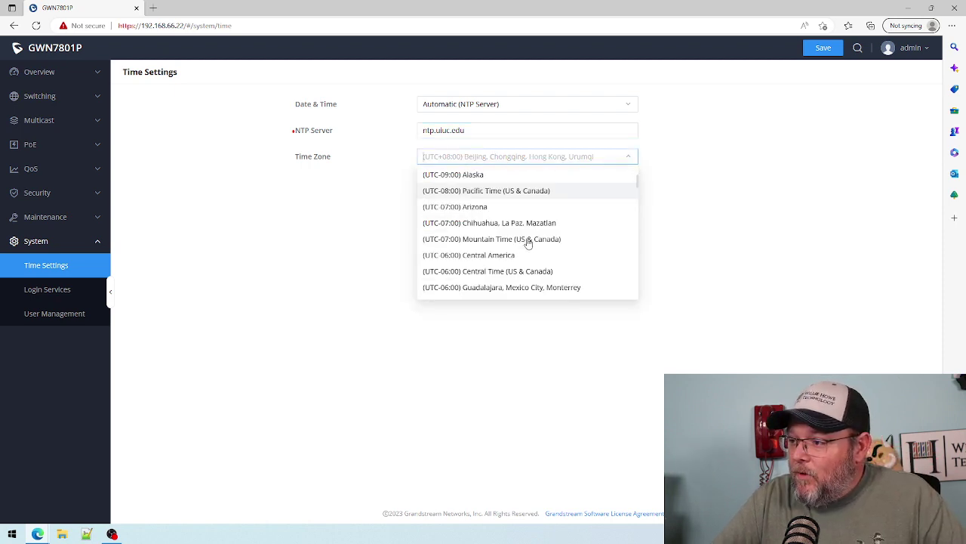
scroll(529, 242, "down", 1)
left_click(517, 221)
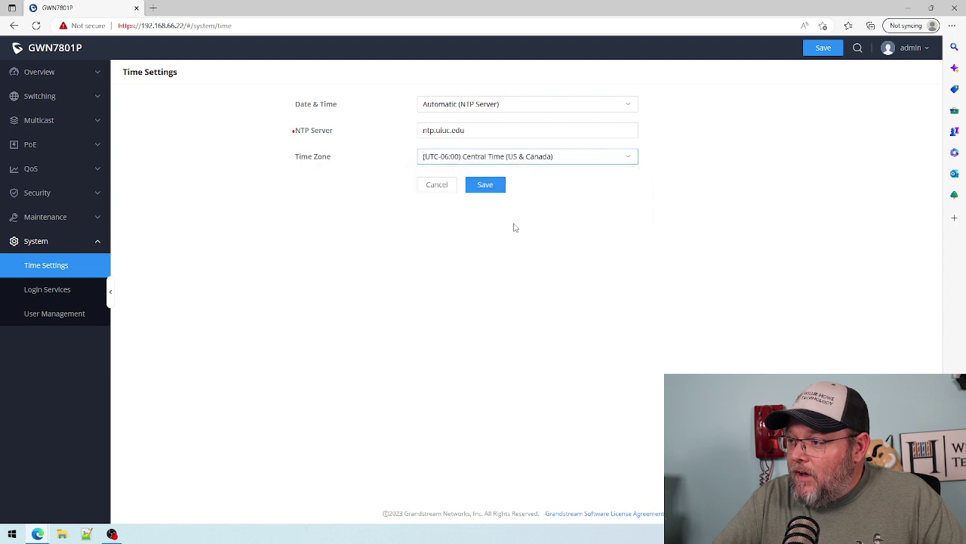
left_click(491, 189)
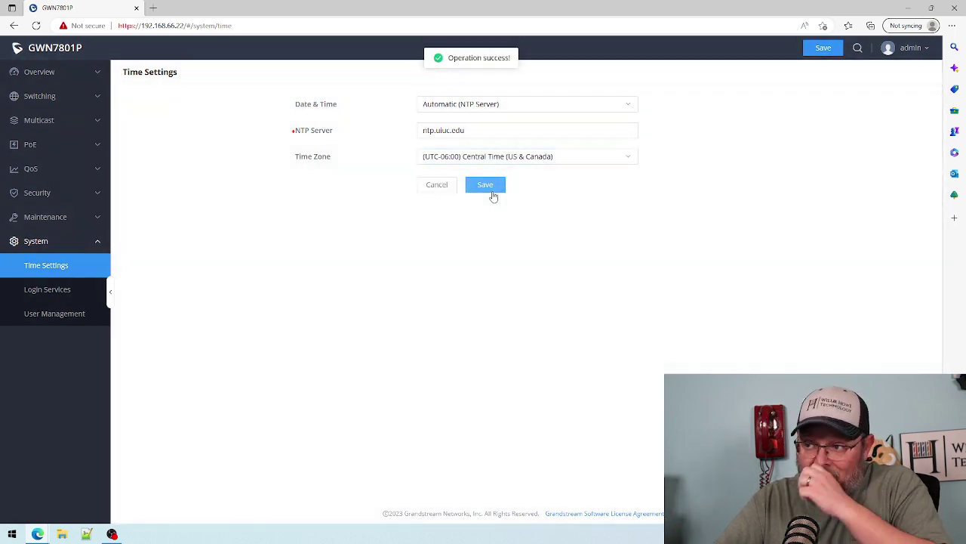
left_click(825, 48)
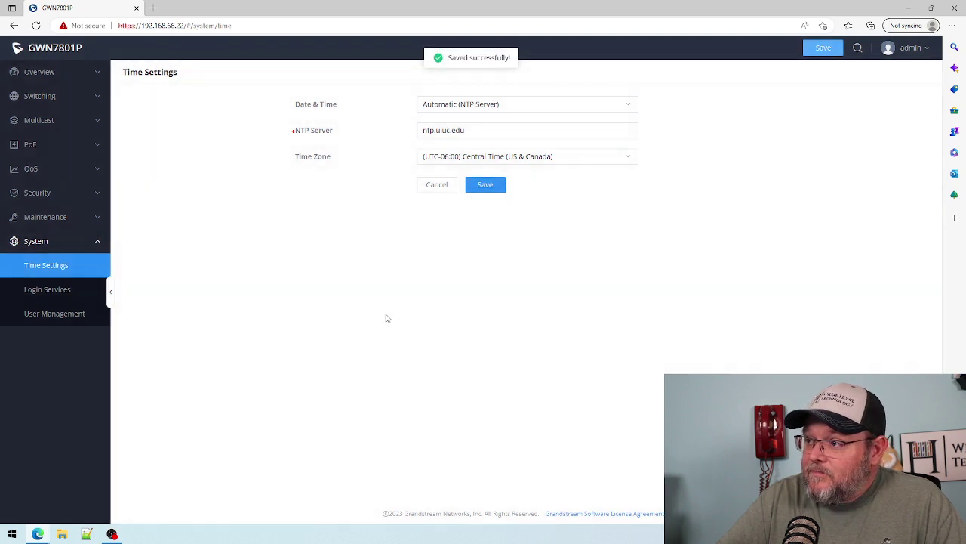
- Review the Maintenance > Diagnostics logs, then open the System > Login Services management IP page
left_click(59, 218)
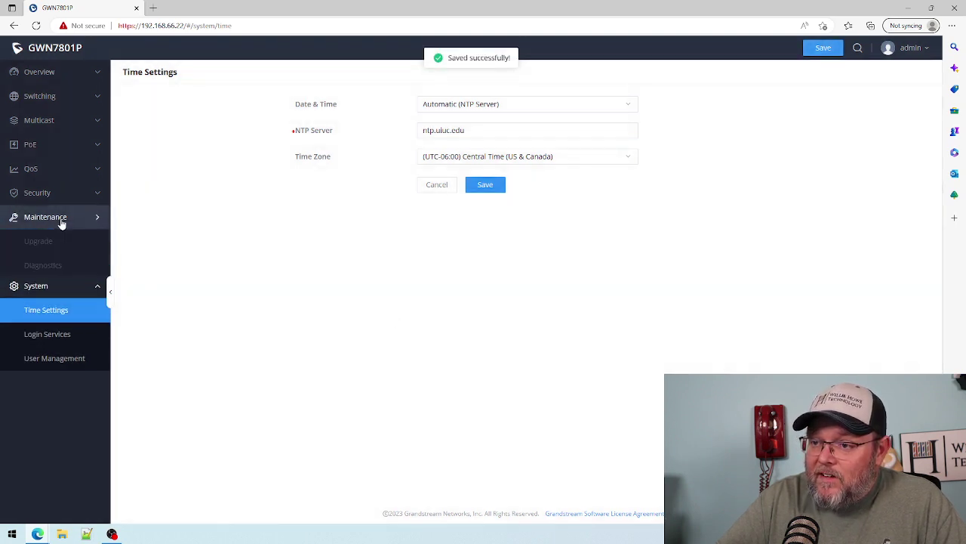
left_click(50, 202)
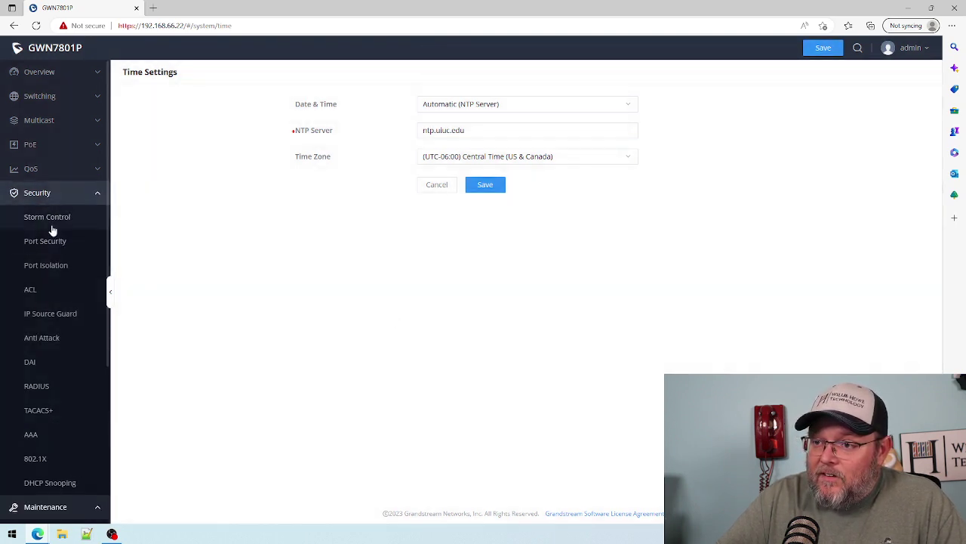
scroll(58, 355, "down", 3)
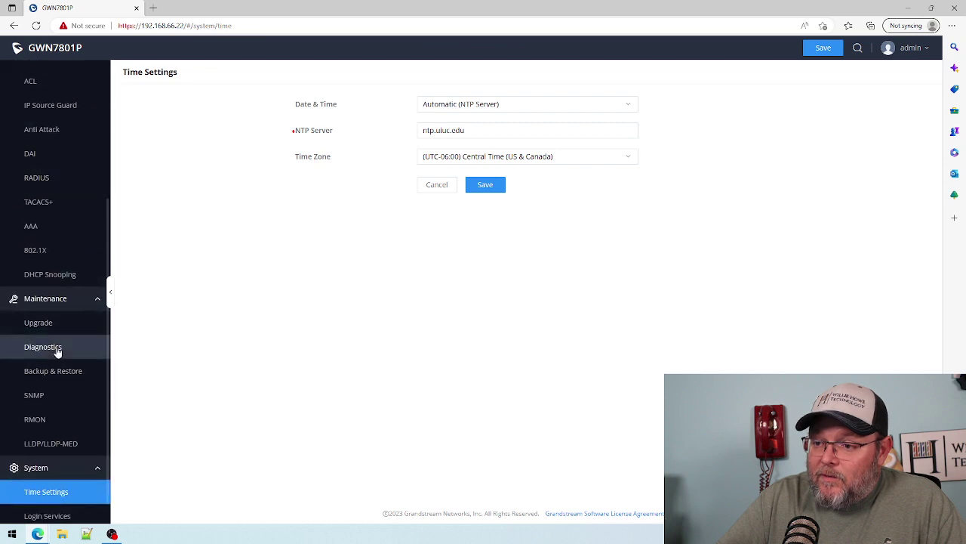
left_click(57, 347)
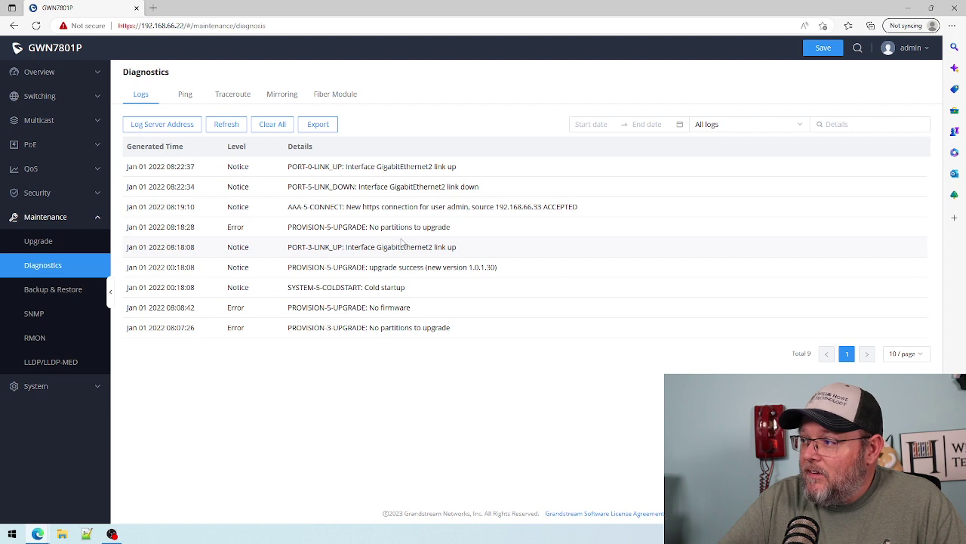
left_click(34, 388)
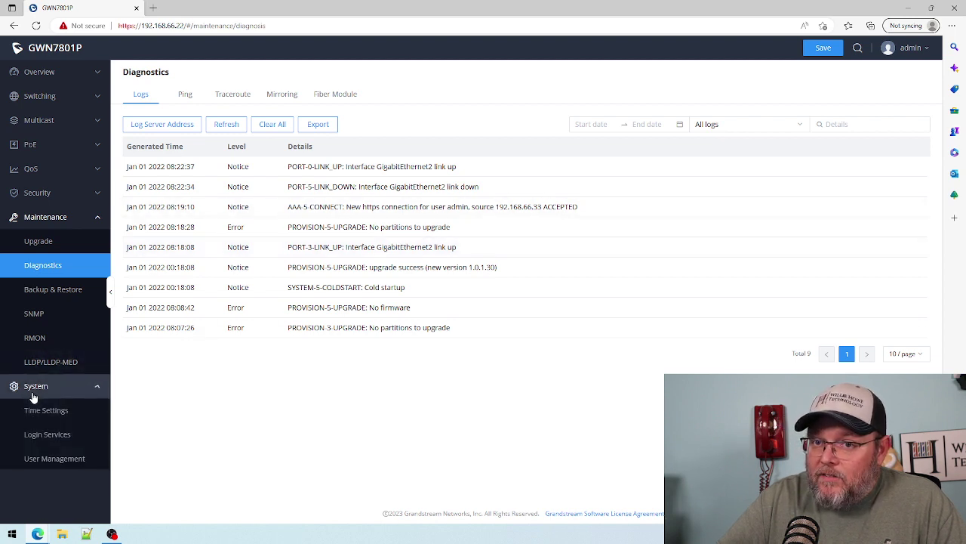
left_click(62, 437)
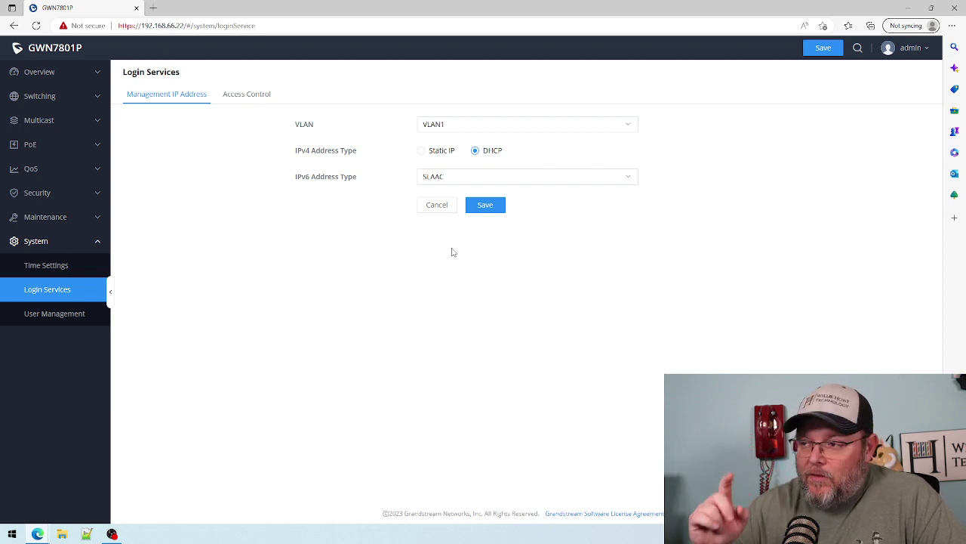
- Check the management VLAN choices unchanged and review Access Control Telnet, SSH and timeout settings
left_click(442, 121)
left_click(320, 136)
left_click(248, 95)
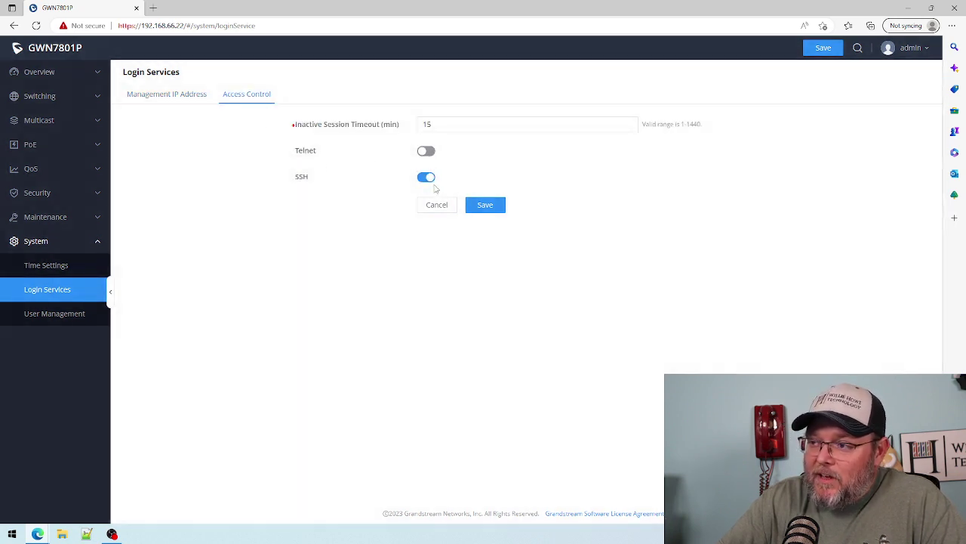
- Open User Management, start adding a user, then cancel, leaving only the admin account
left_click(43, 317)
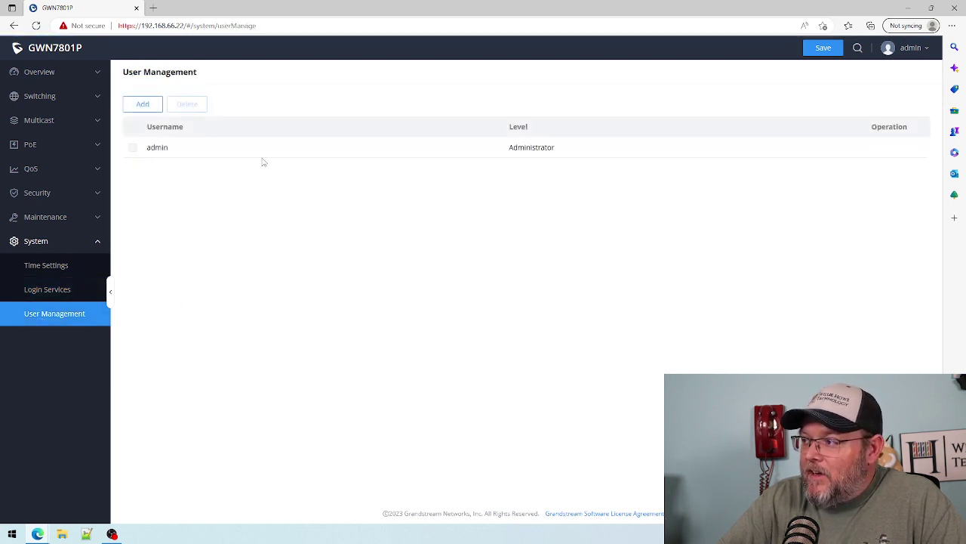
left_click(143, 104)
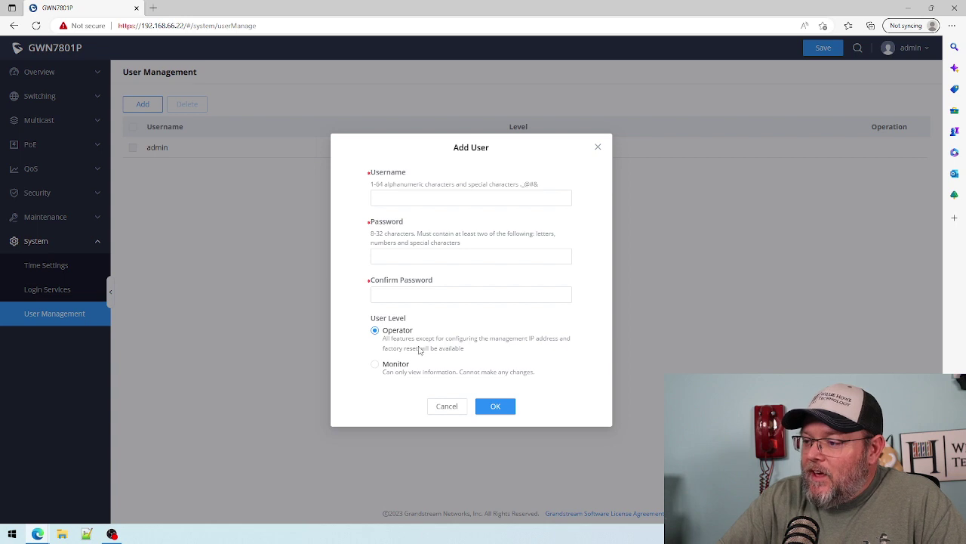
left_click(447, 406)
left_click(37, 73)
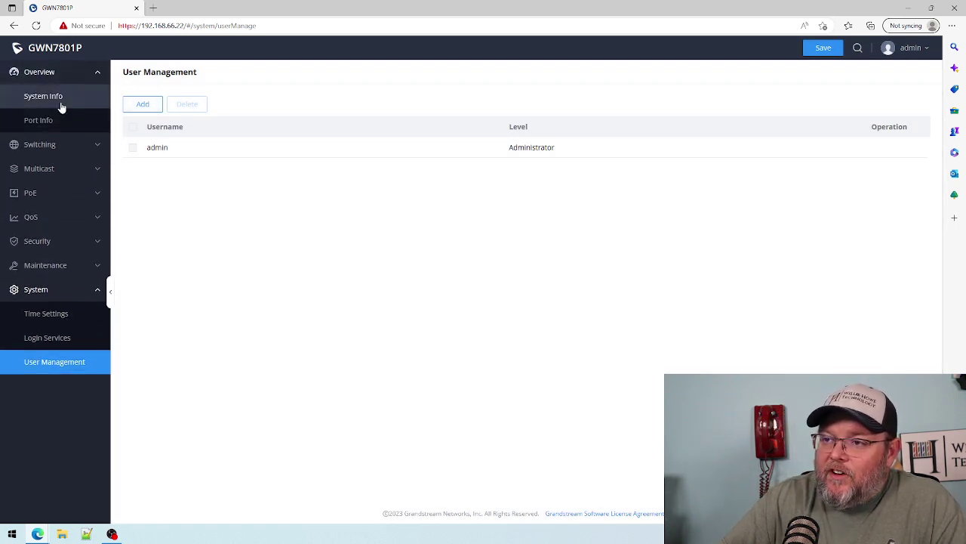
left_click(53, 97)
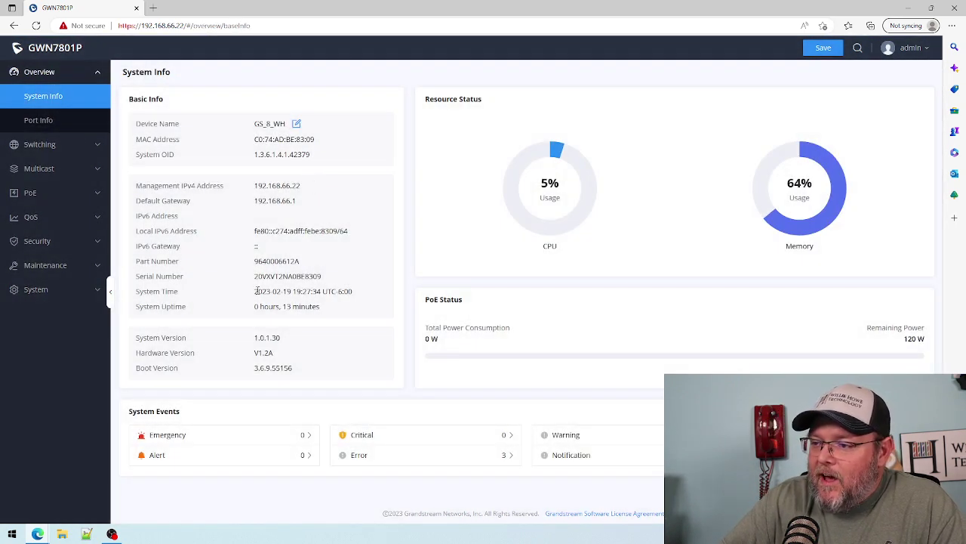
left_click_drag(276, 293, 349, 291)
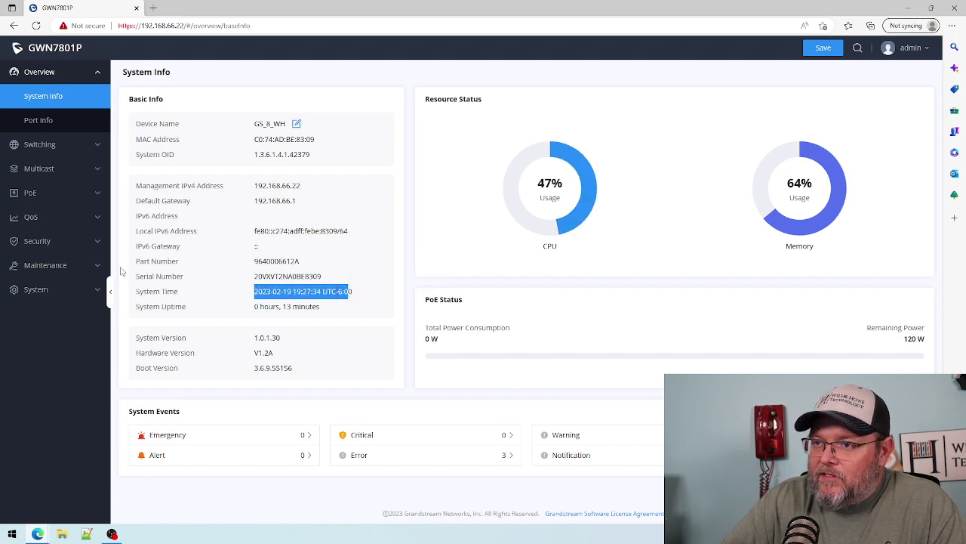